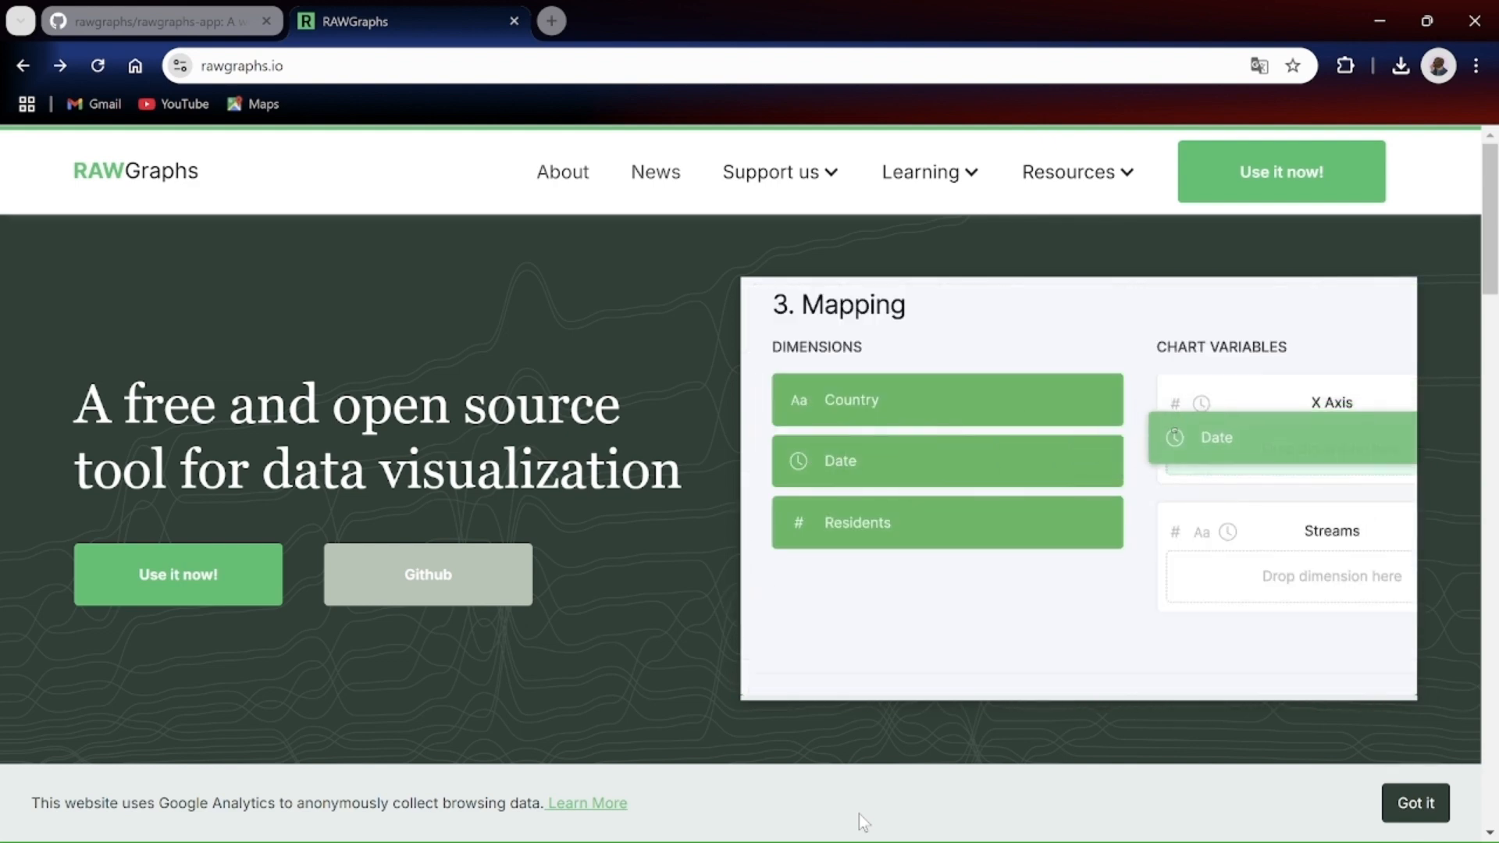
Step: Open the RAWGraphs app from its home page and switch data loading from pasting to file upload
click(1281, 177)
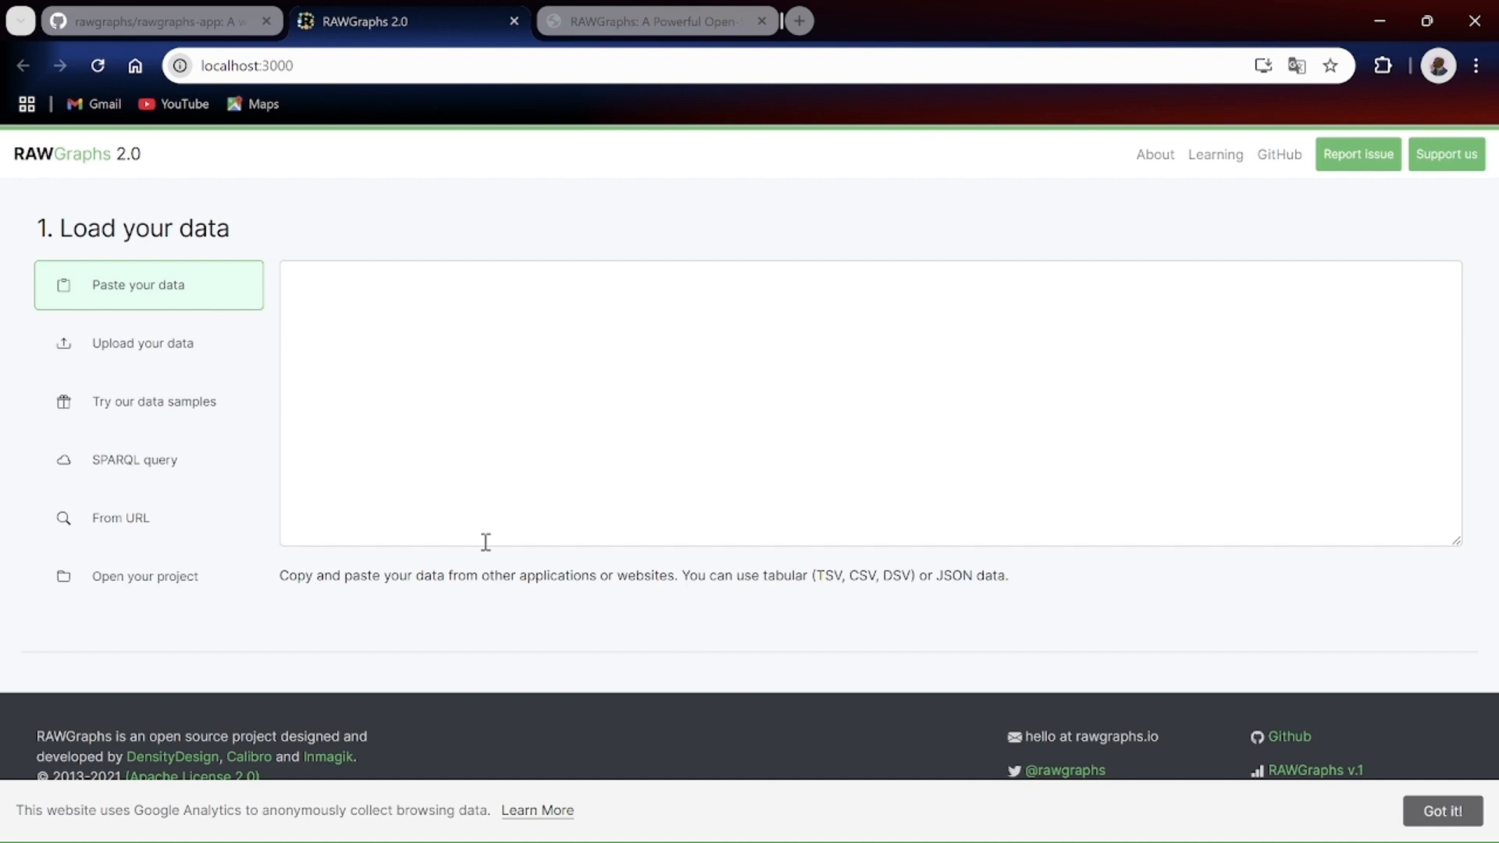
click(383, 294)
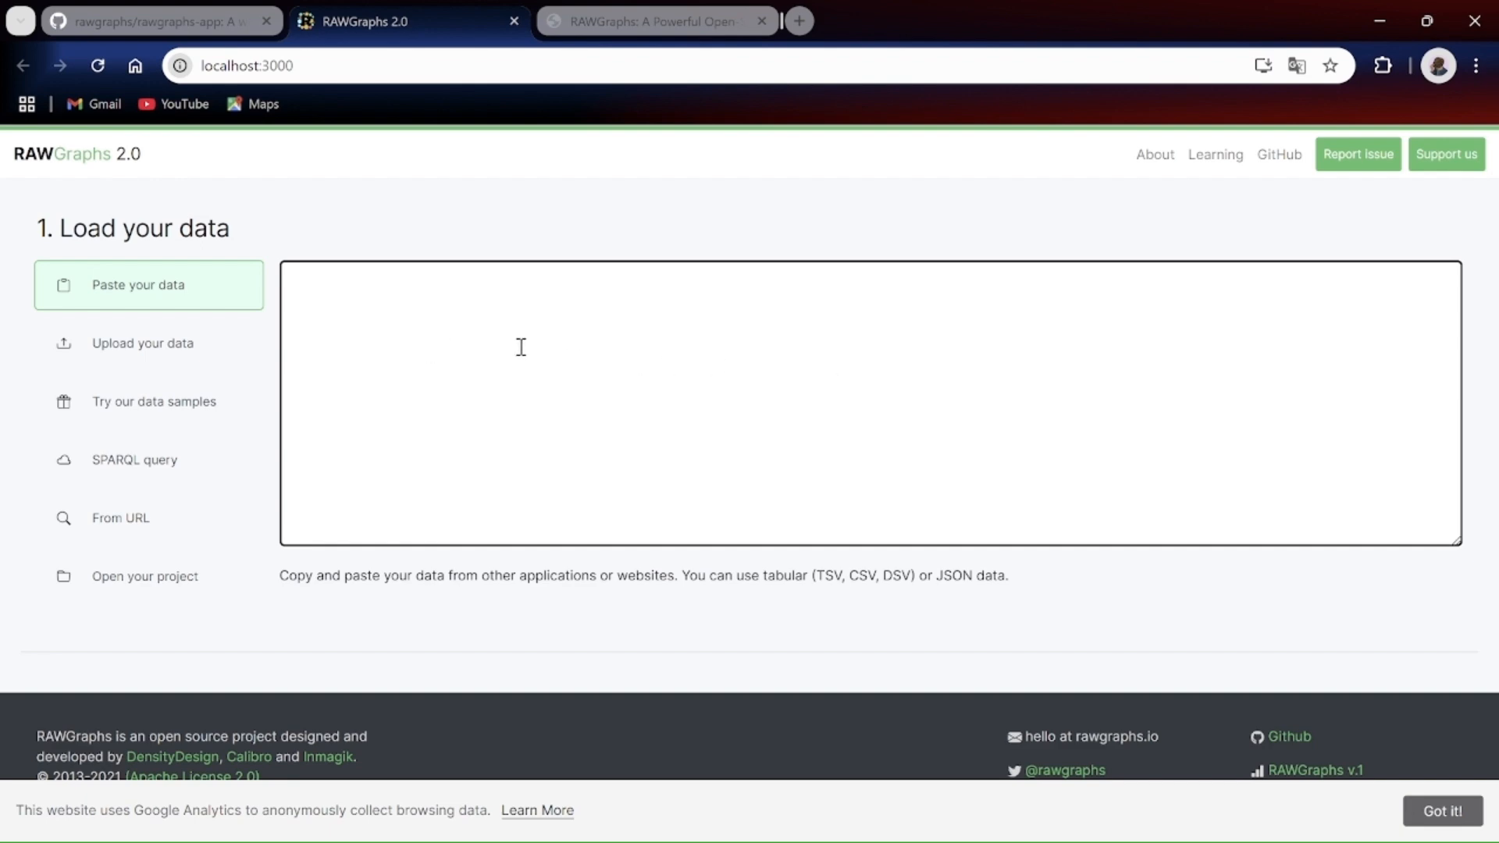
click(178, 344)
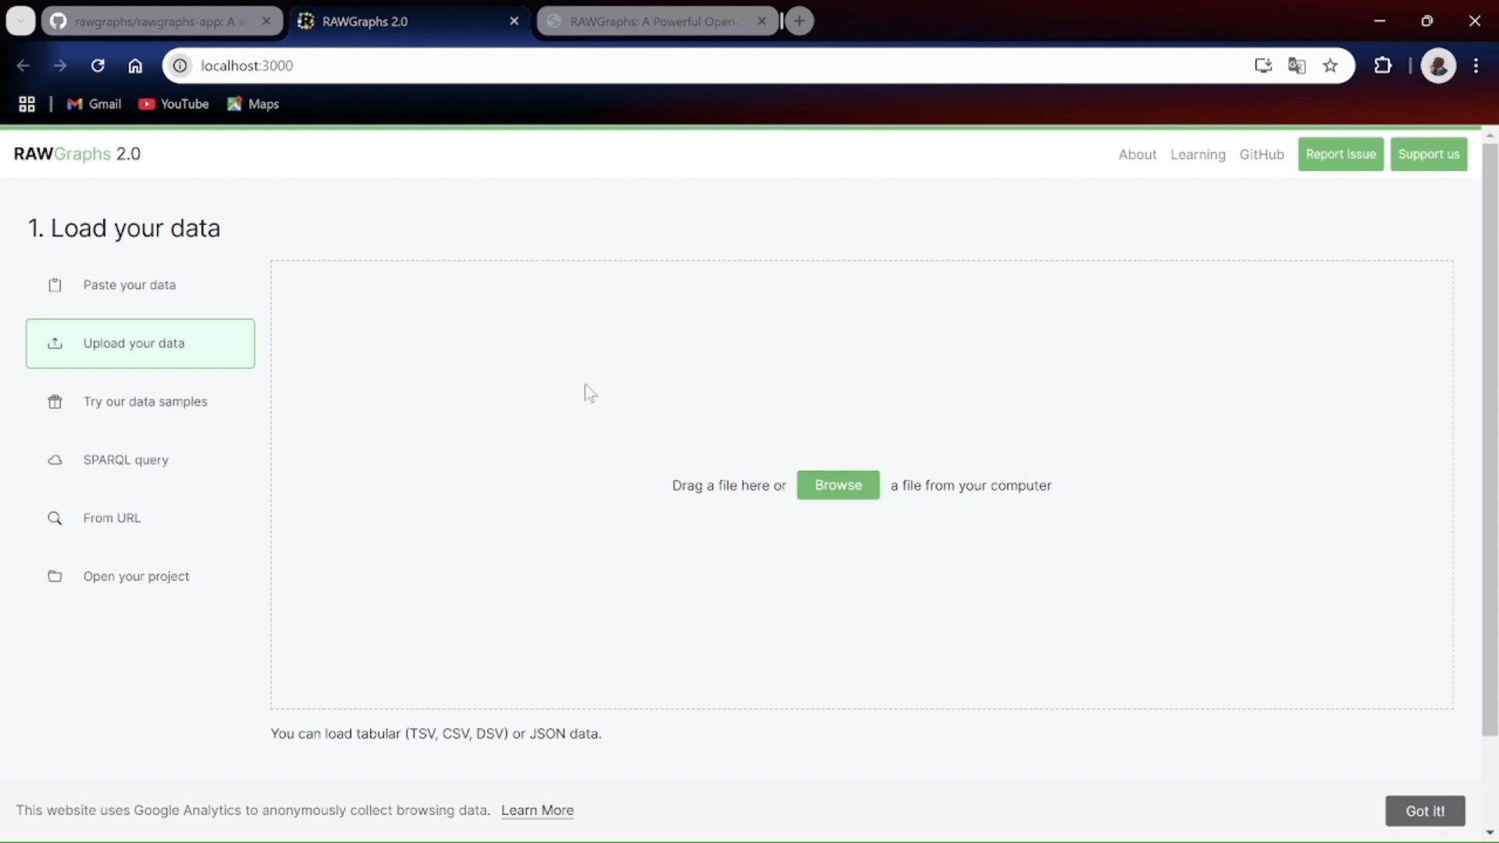
Step: Load the FIFA players statistics data sample
click(165, 415)
scroll(862, 431, down, 2)
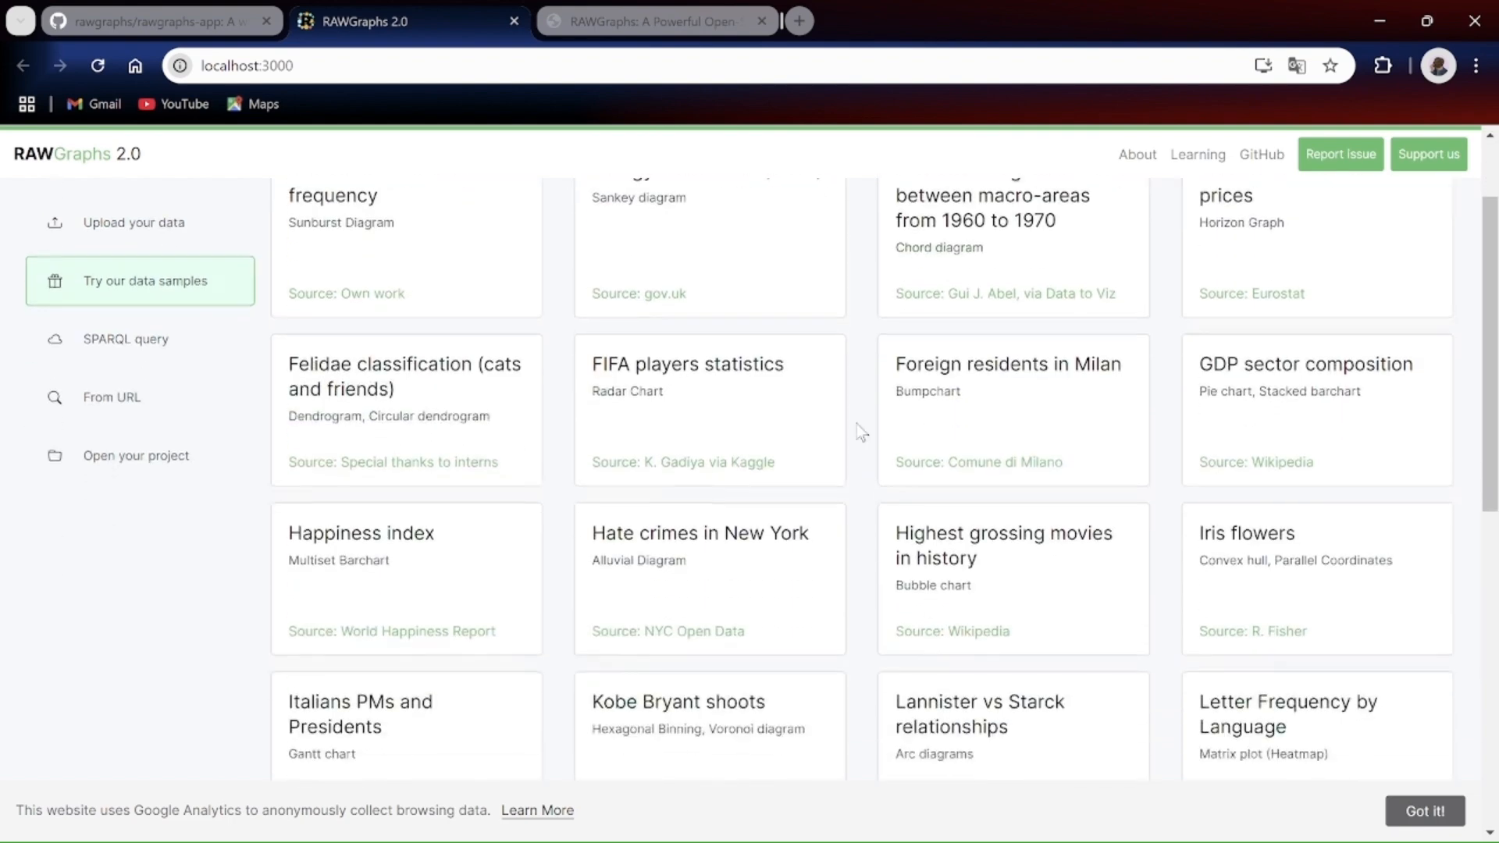
scroll(862, 431, down, 4)
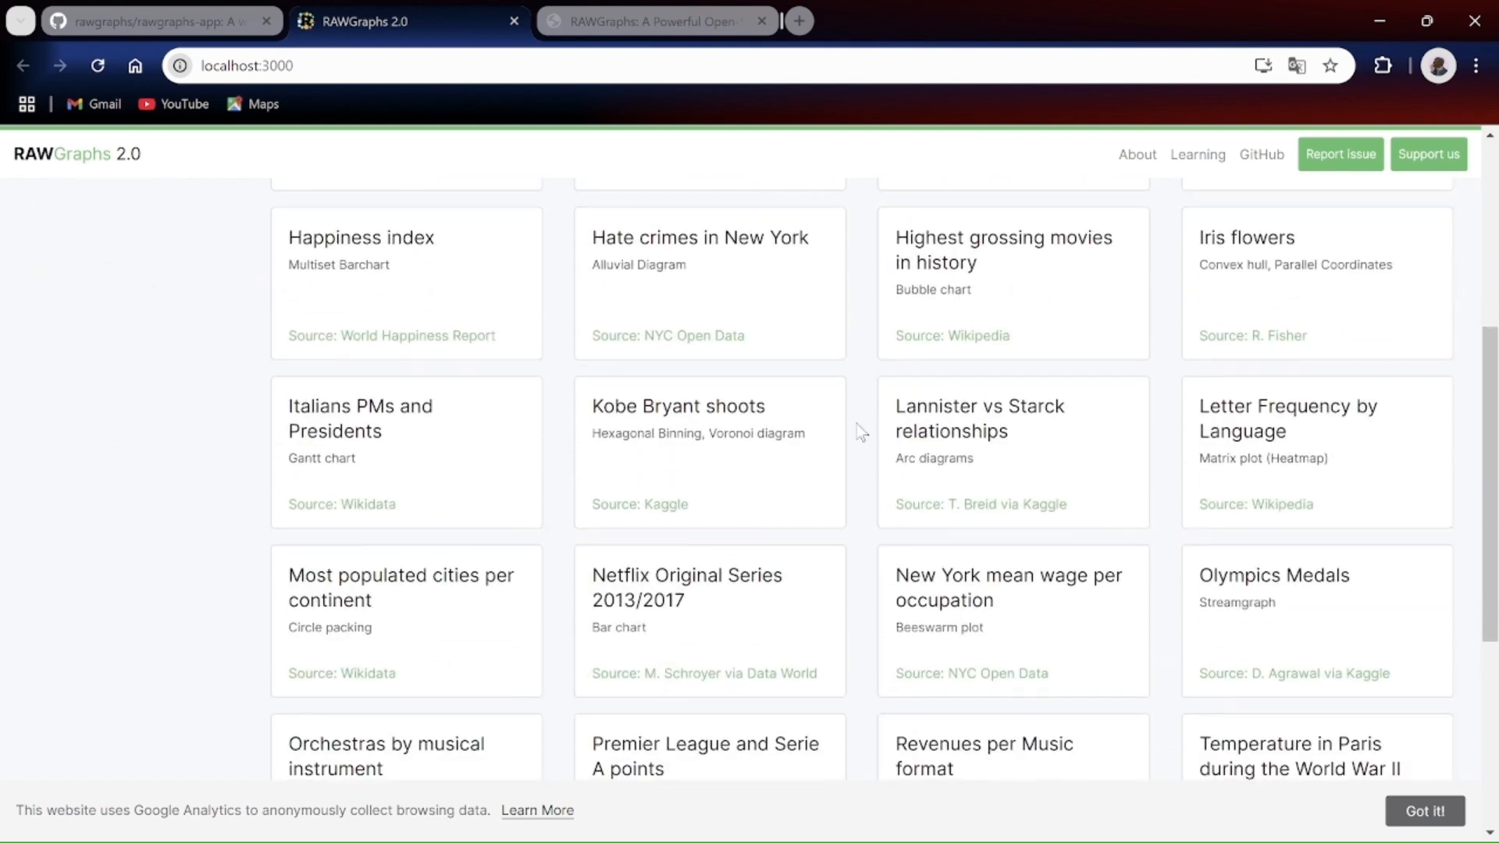
scroll(862, 431, down, 4)
scroll(862, 430, up, 9)
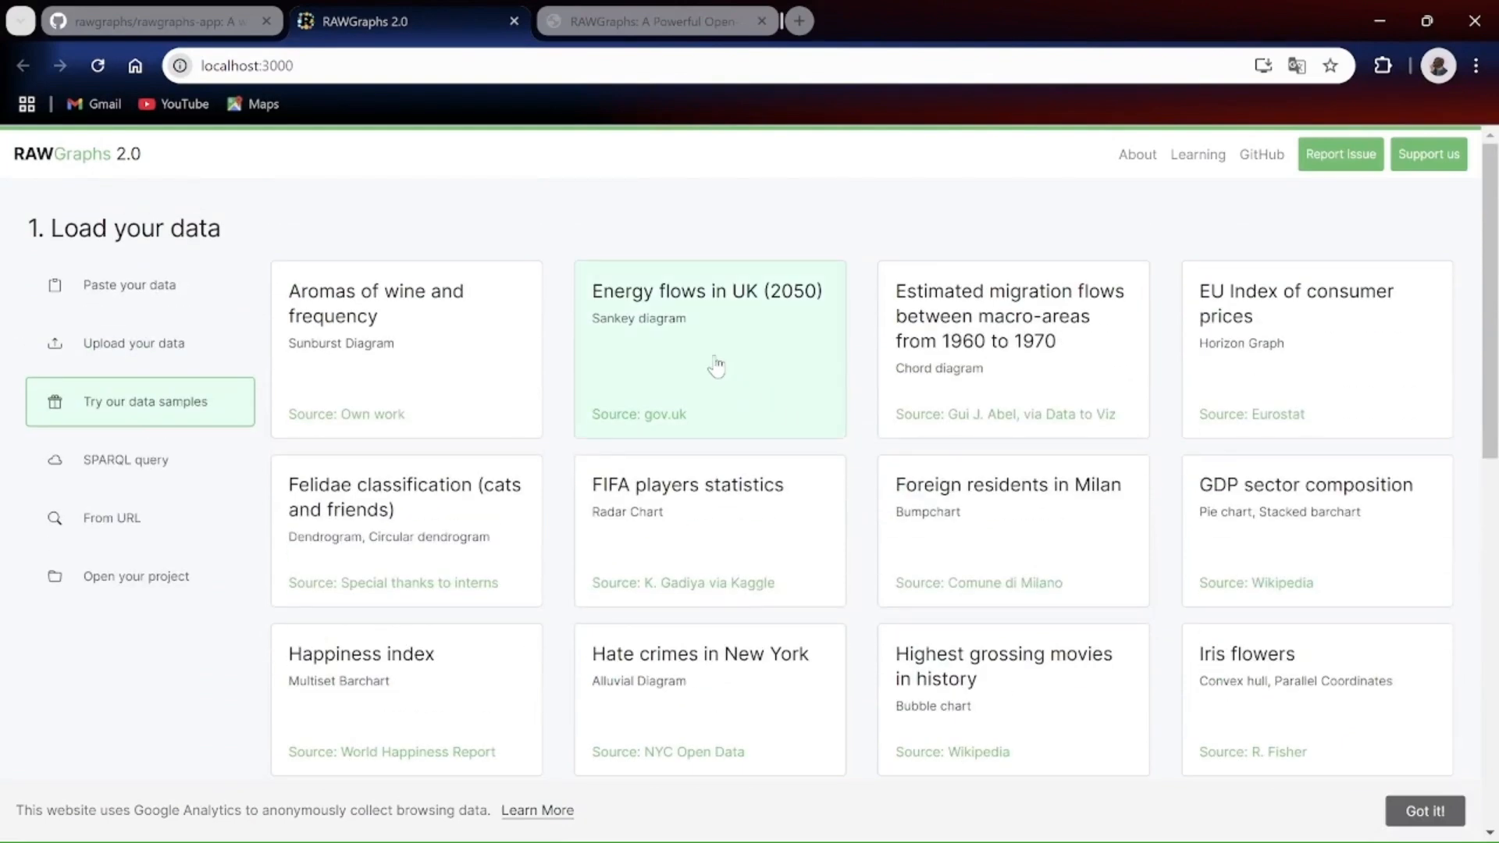
click(691, 504)
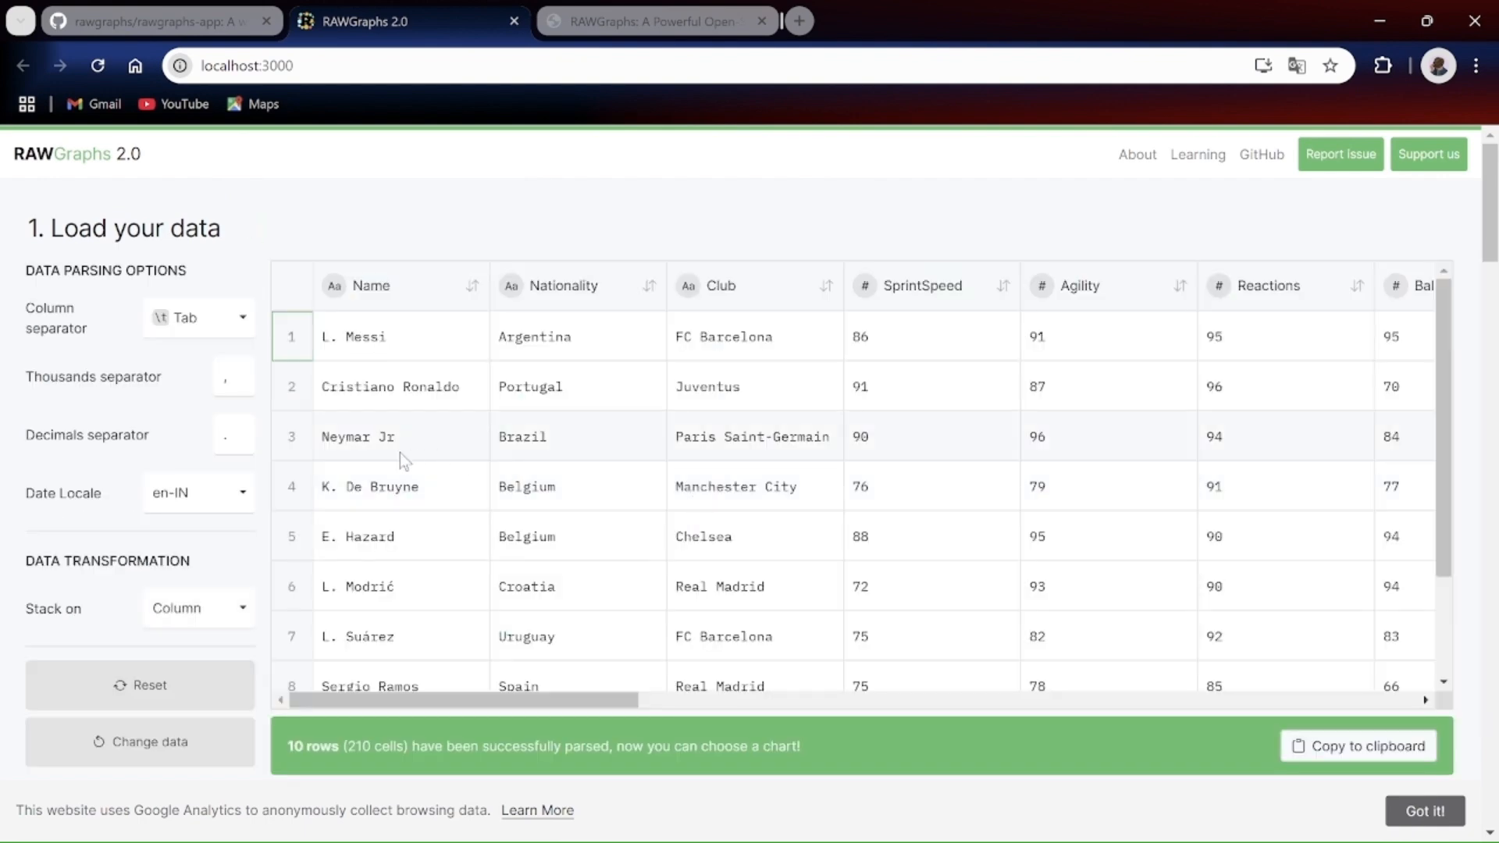
Step: Examine the rows and columns of the loaded FIFA players table and its parsing options
scroll(400, 452, down, 2)
scroll(400, 453, up, 2)
scroll(400, 452, down, 1)
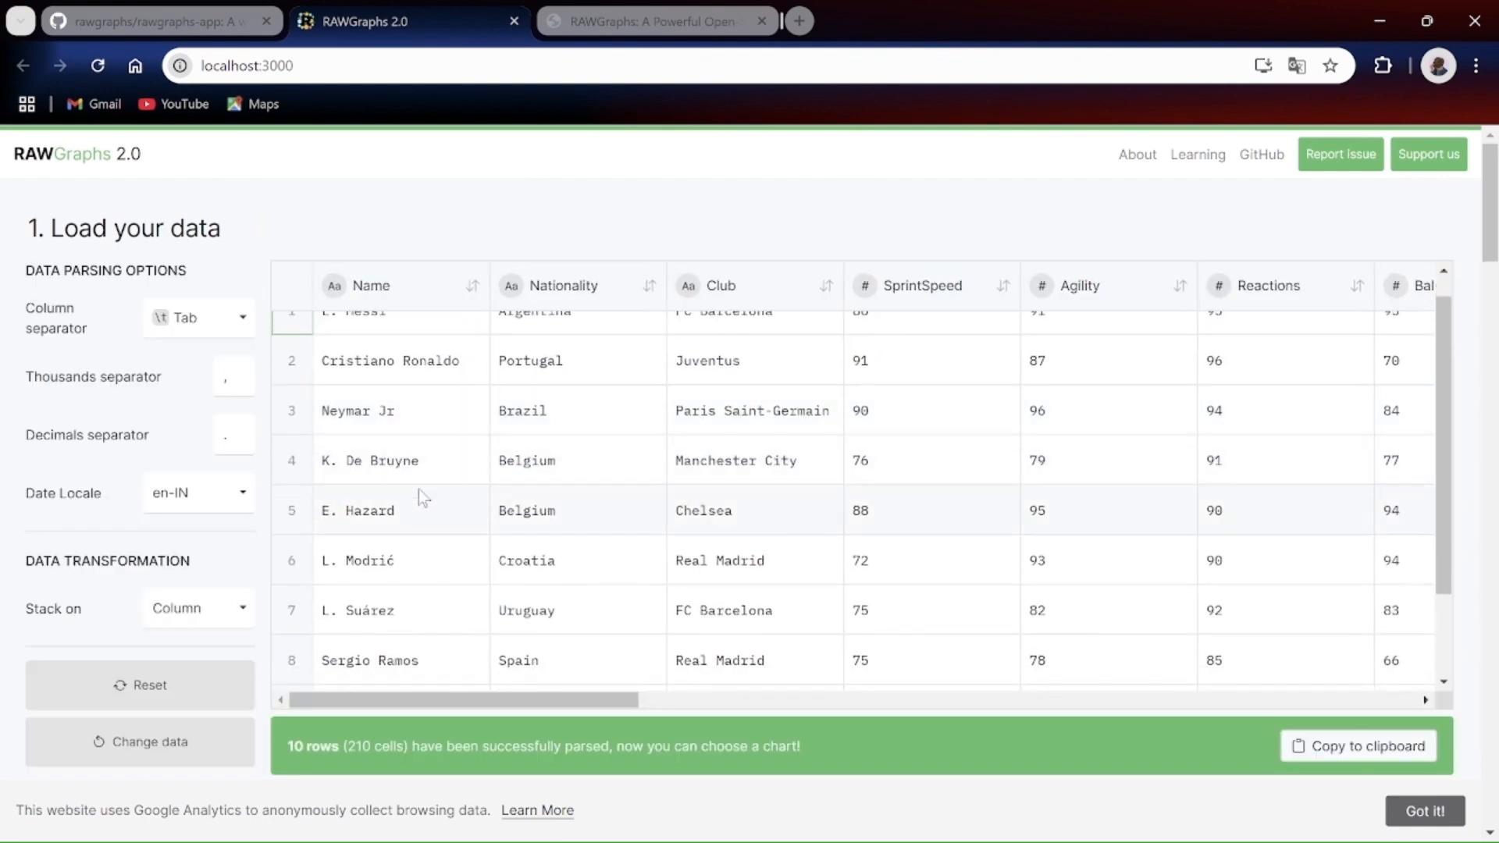
scroll(448, 429, up, 1)
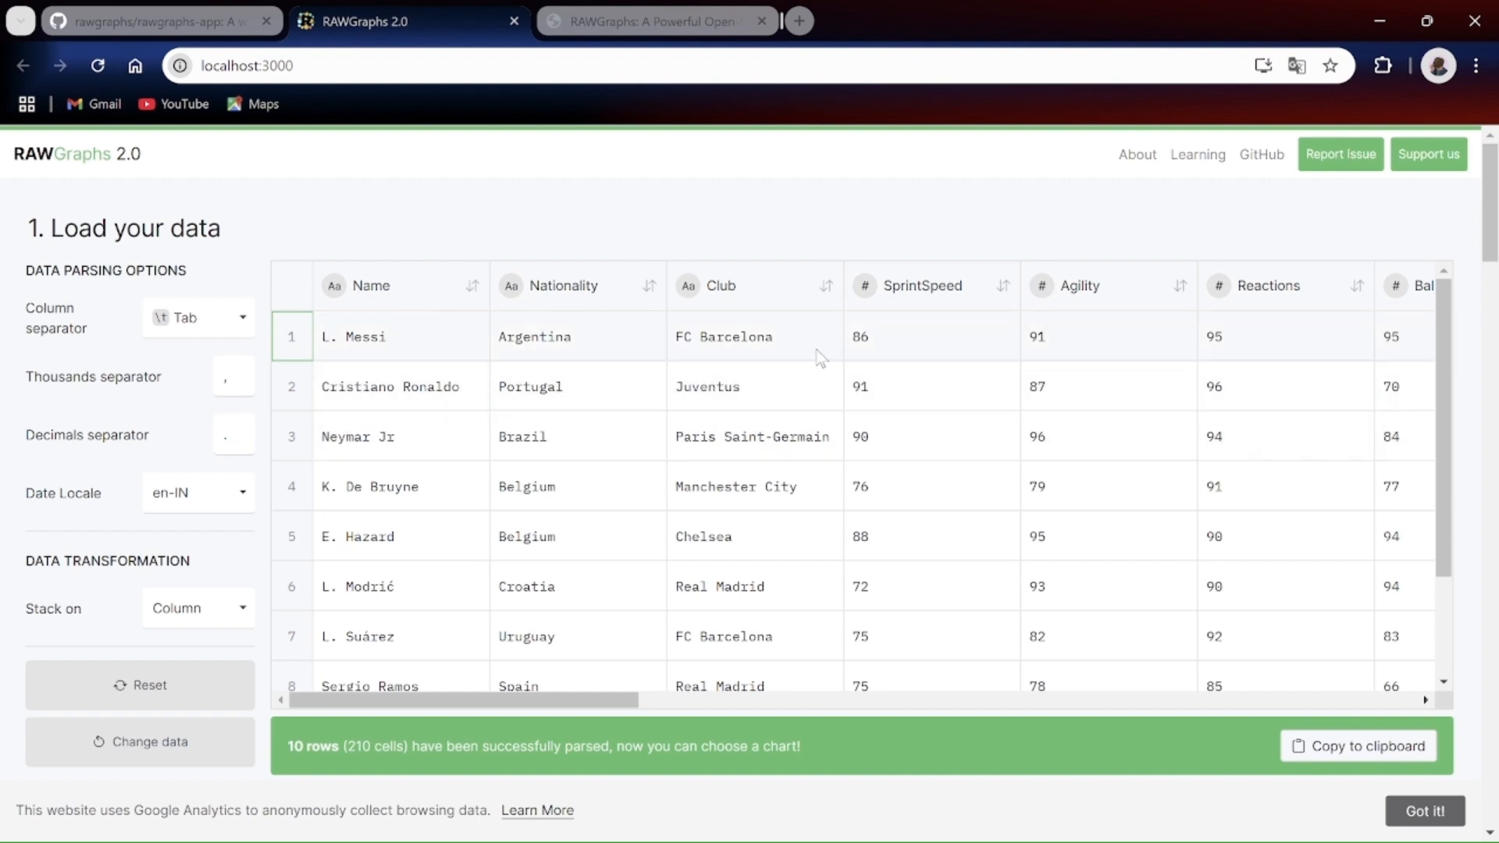
scroll(1013, 381, right, 15)
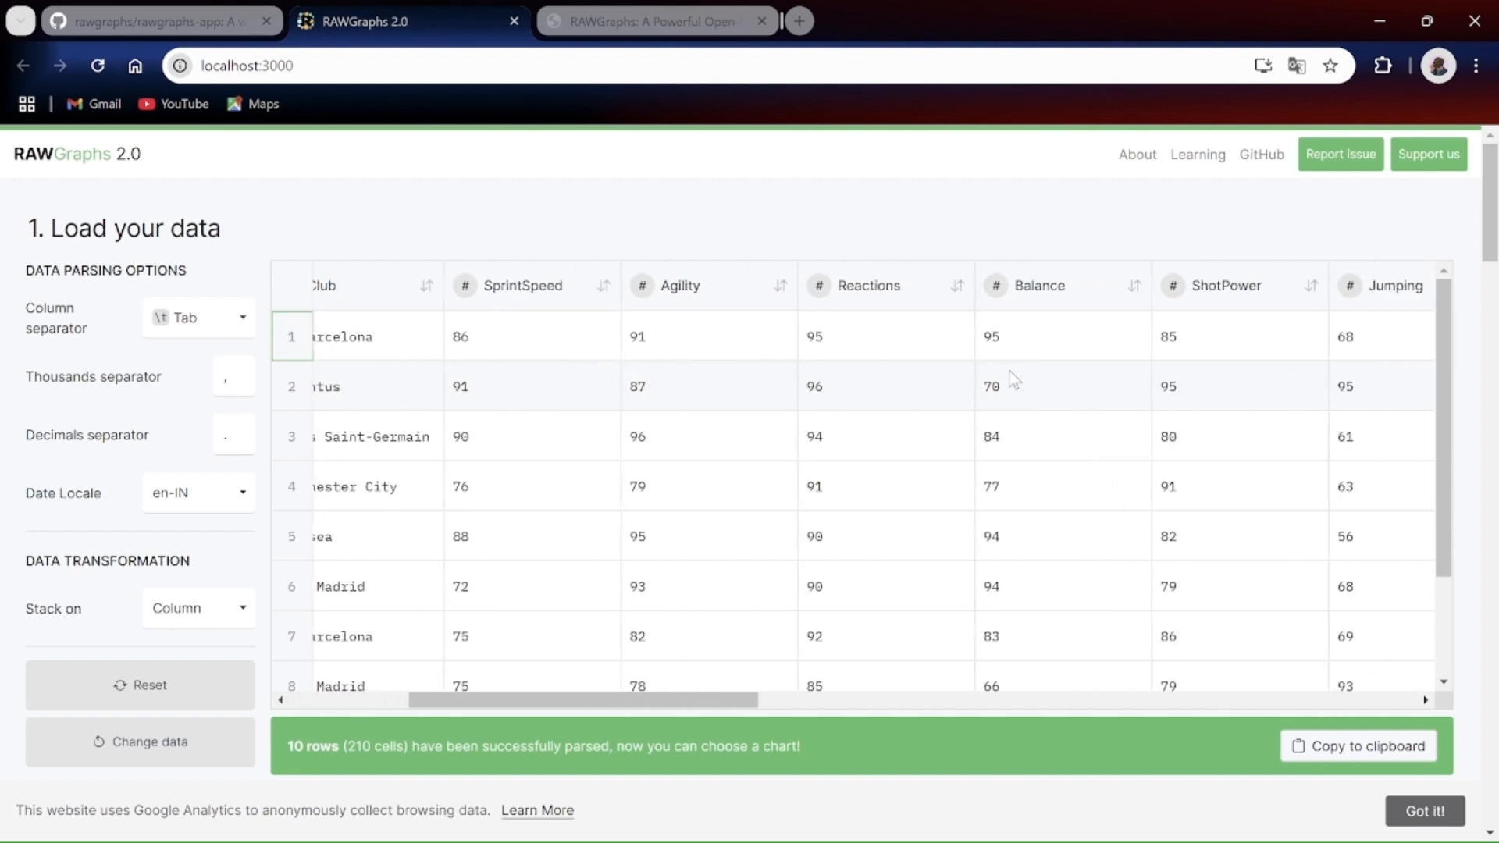
scroll(1013, 380, left, 10)
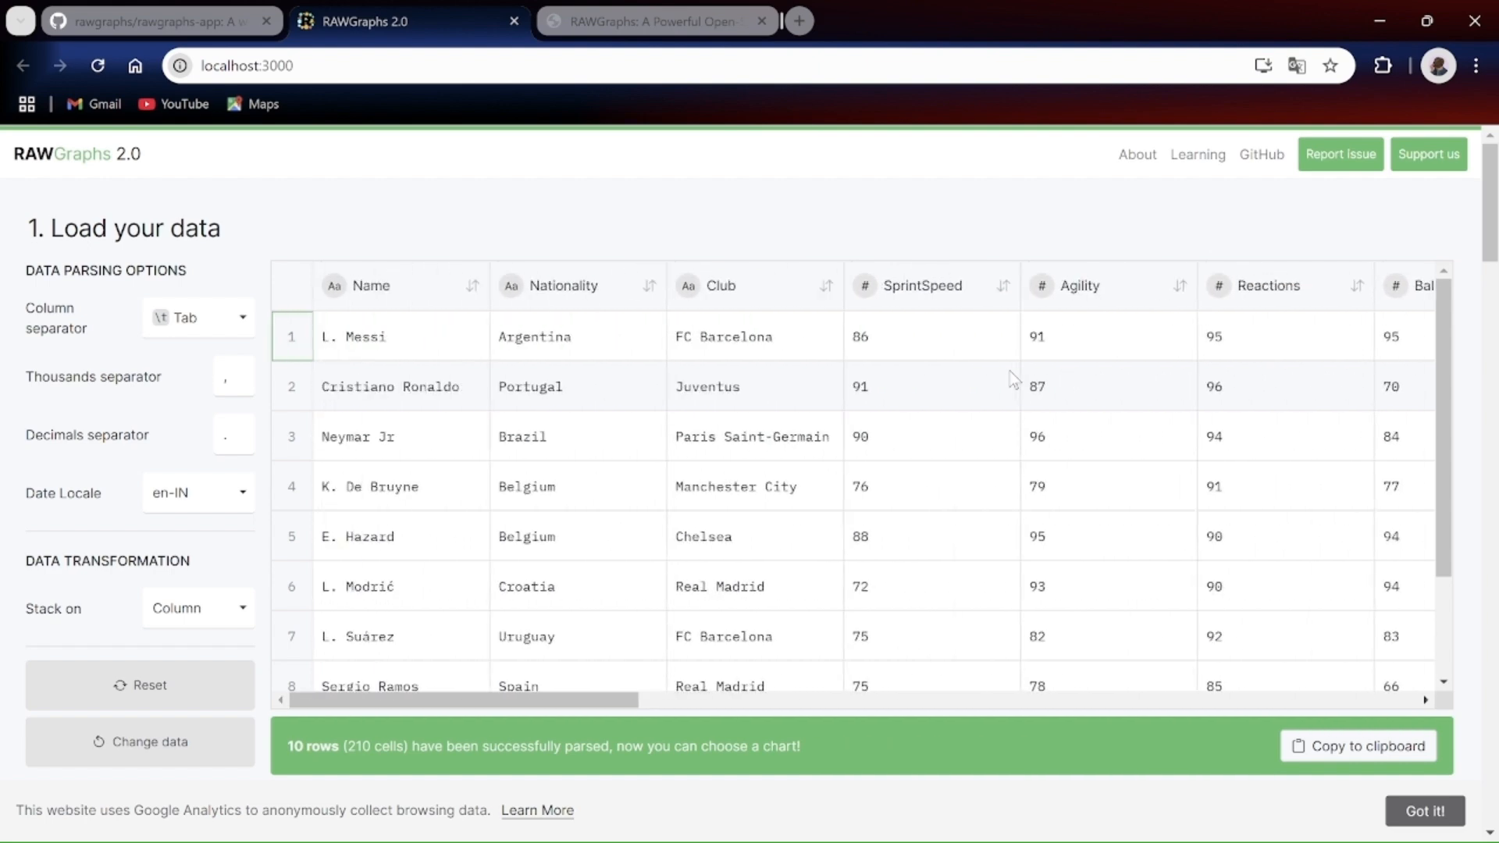
scroll(643, 401, down, 3)
scroll(642, 401, down, 10)
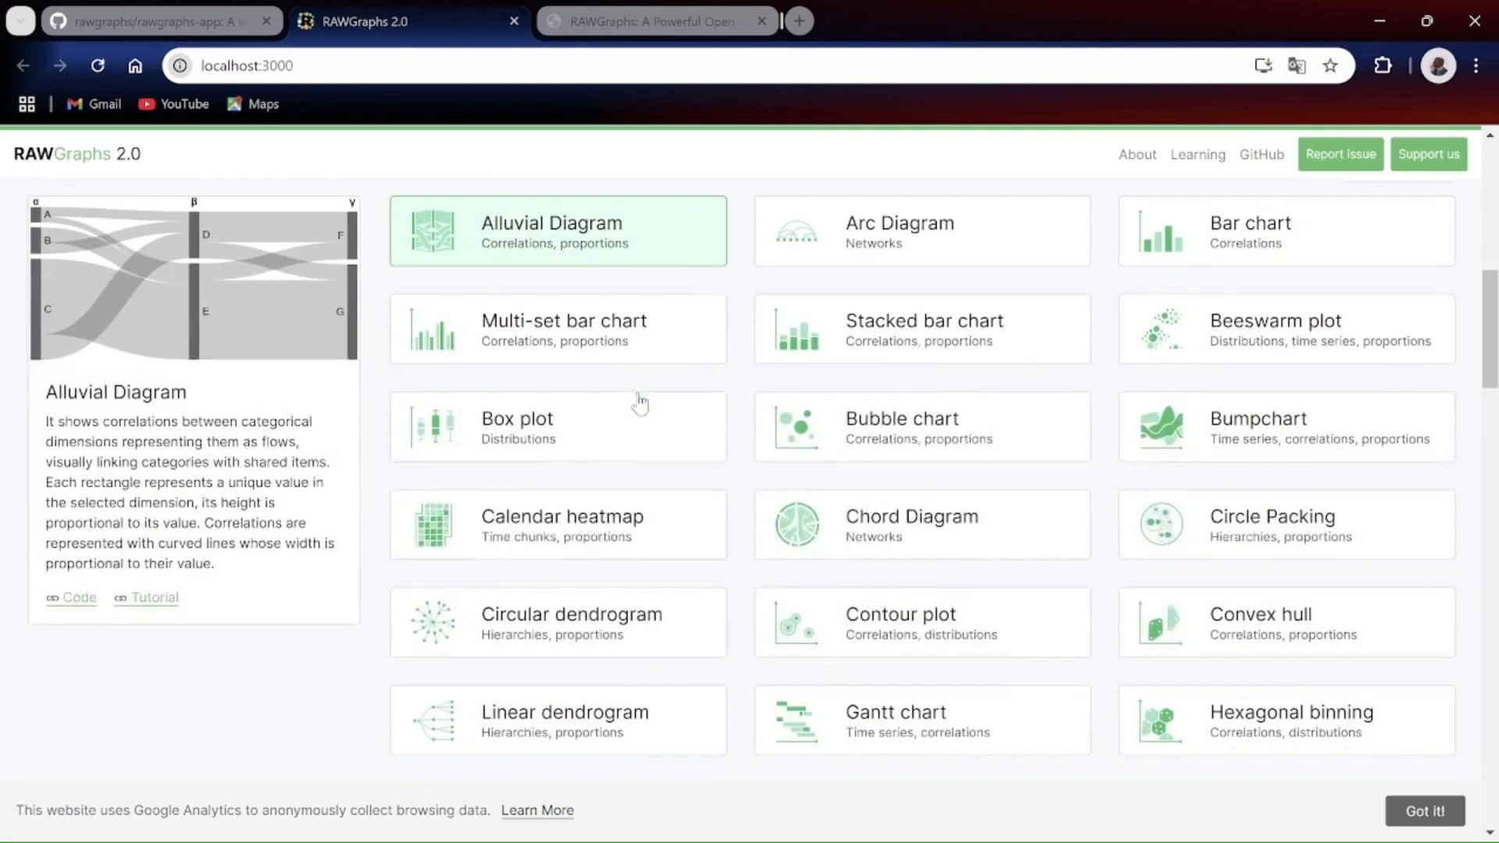
scroll(636, 402, up, 2)
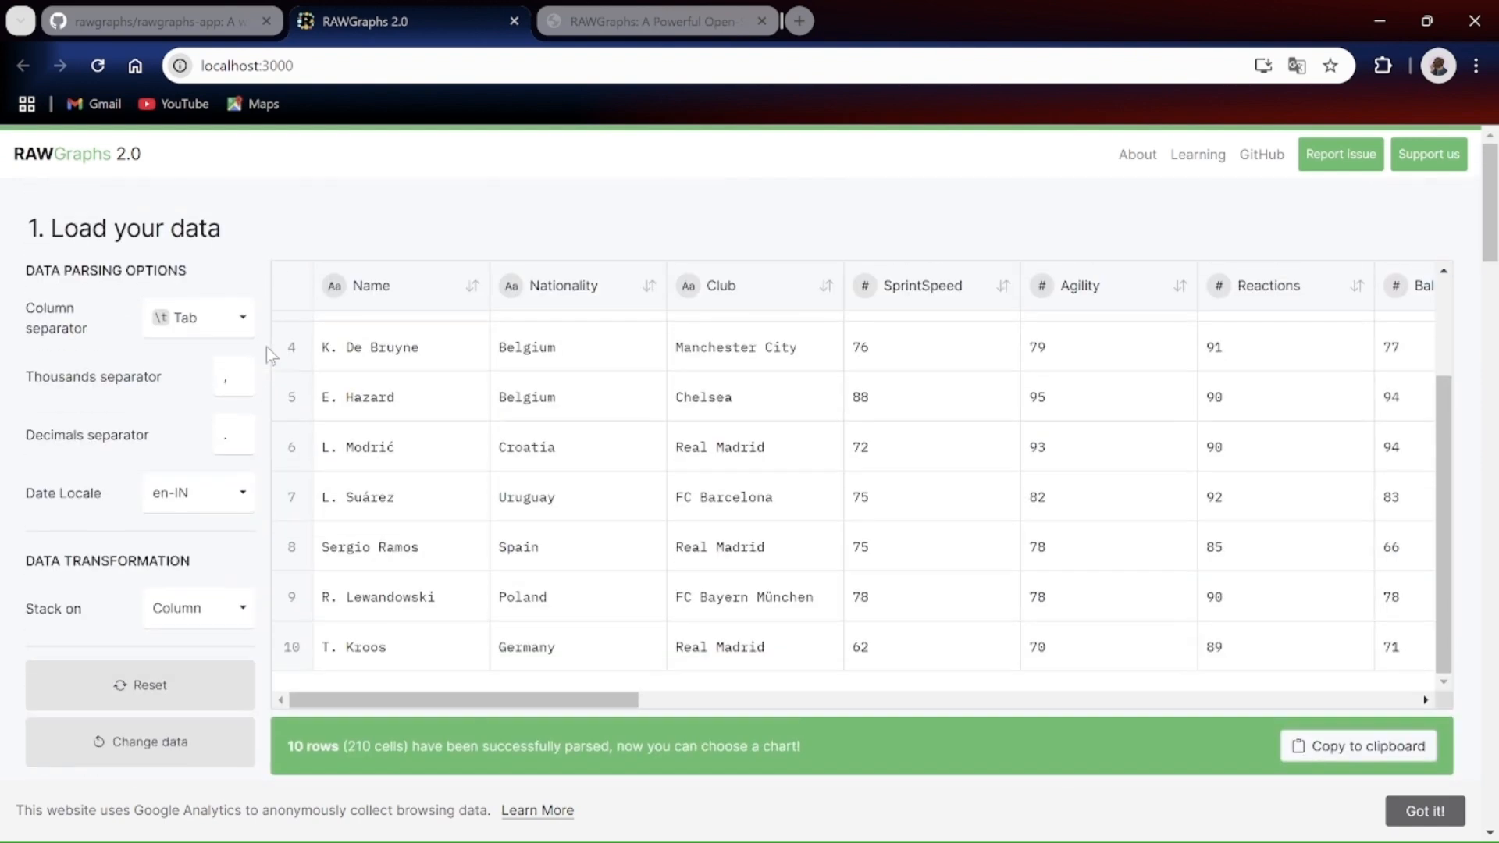
scroll(266, 347, up, 8)
Step: Select the Arc Diagram and the Bar chart in the chart gallery to preview them, and browse the other chart types
scroll(488, 380, down, 8)
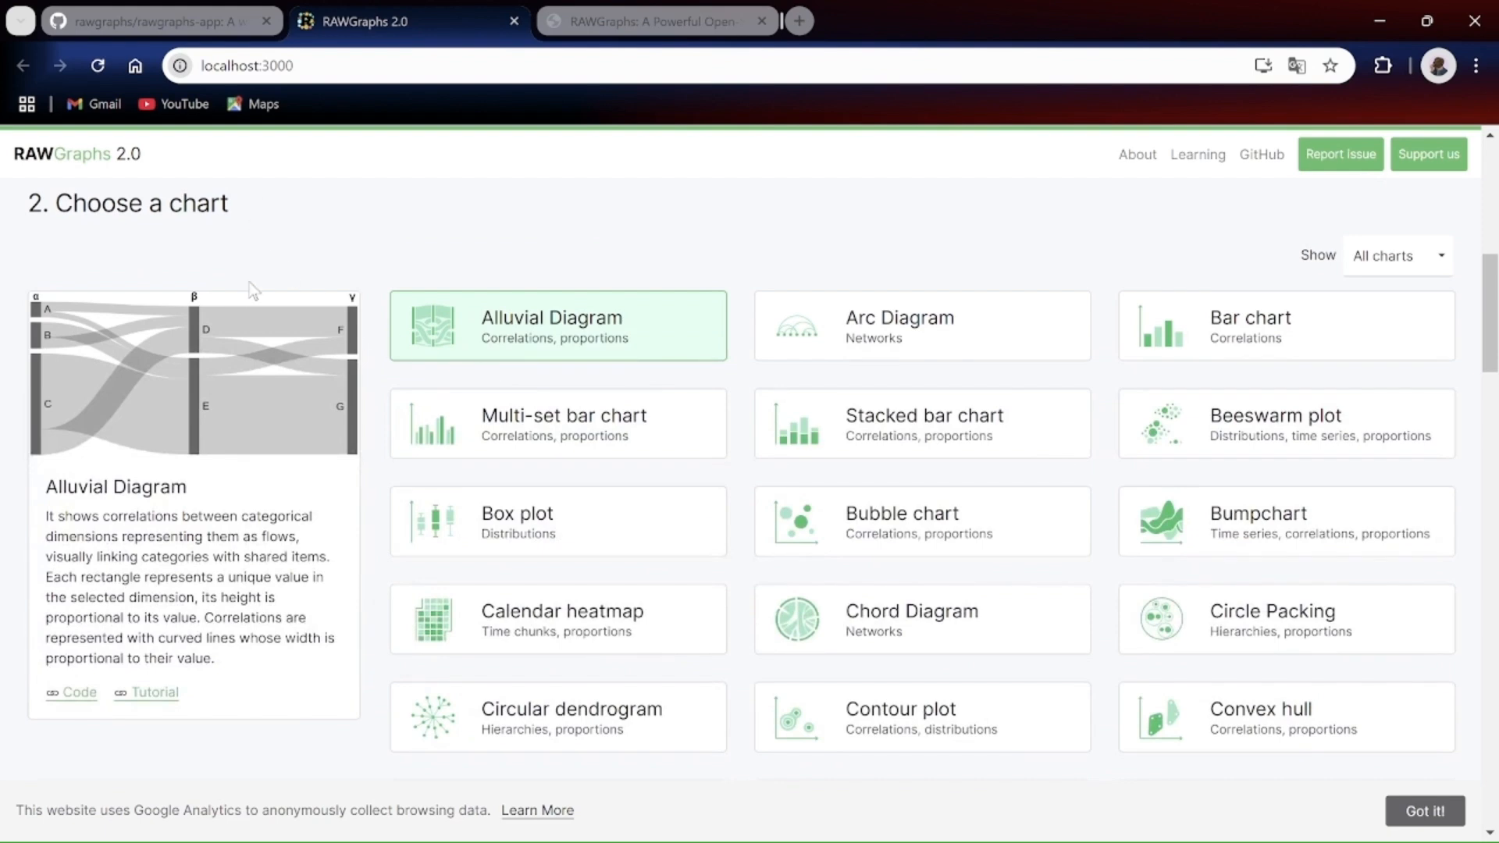
scroll(435, 482, down, 2)
scroll(715, 441, up, 2)
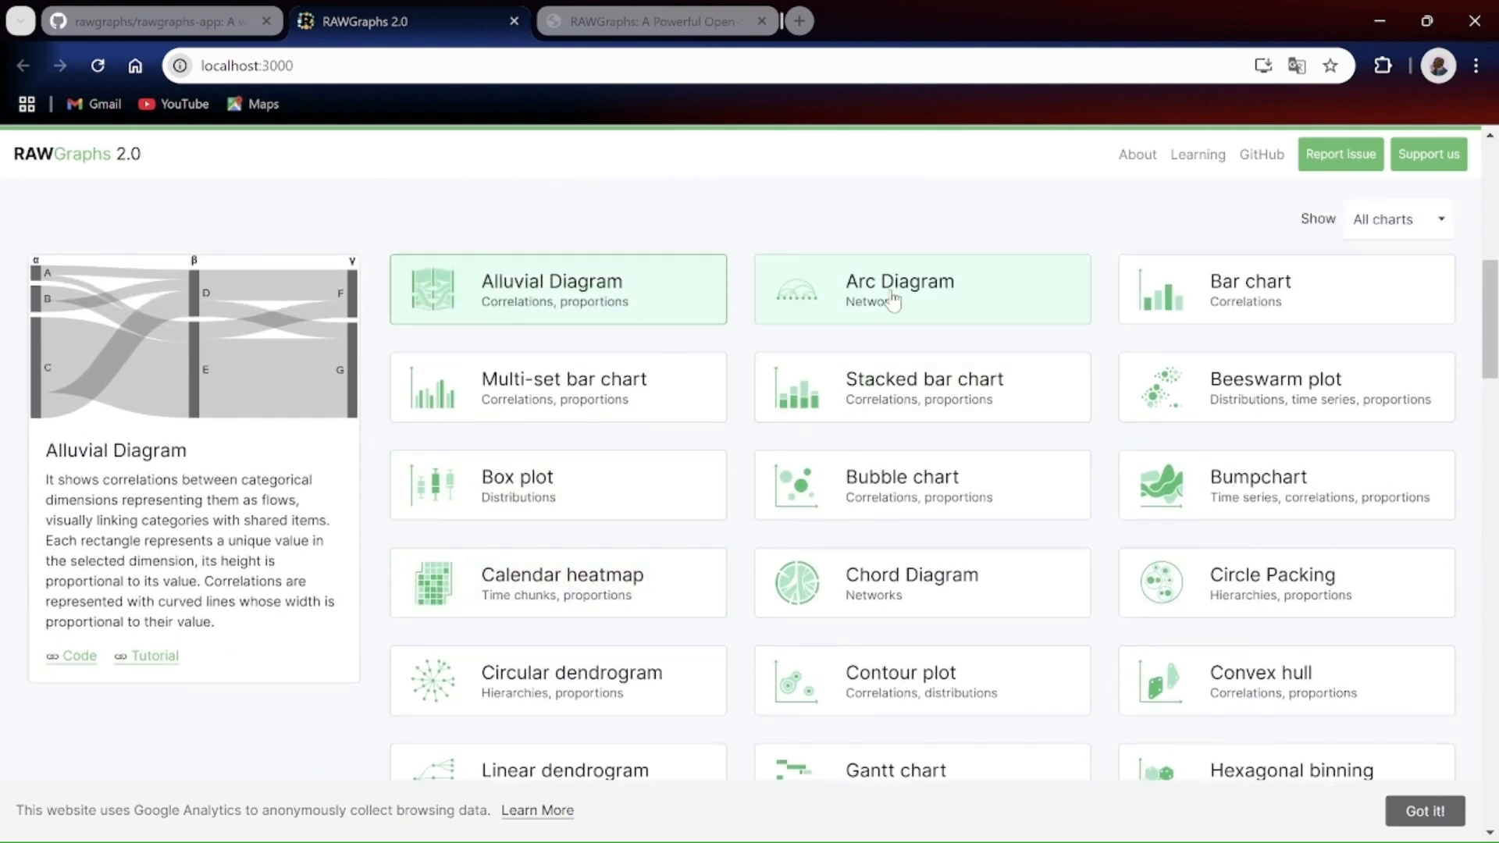
click(892, 300)
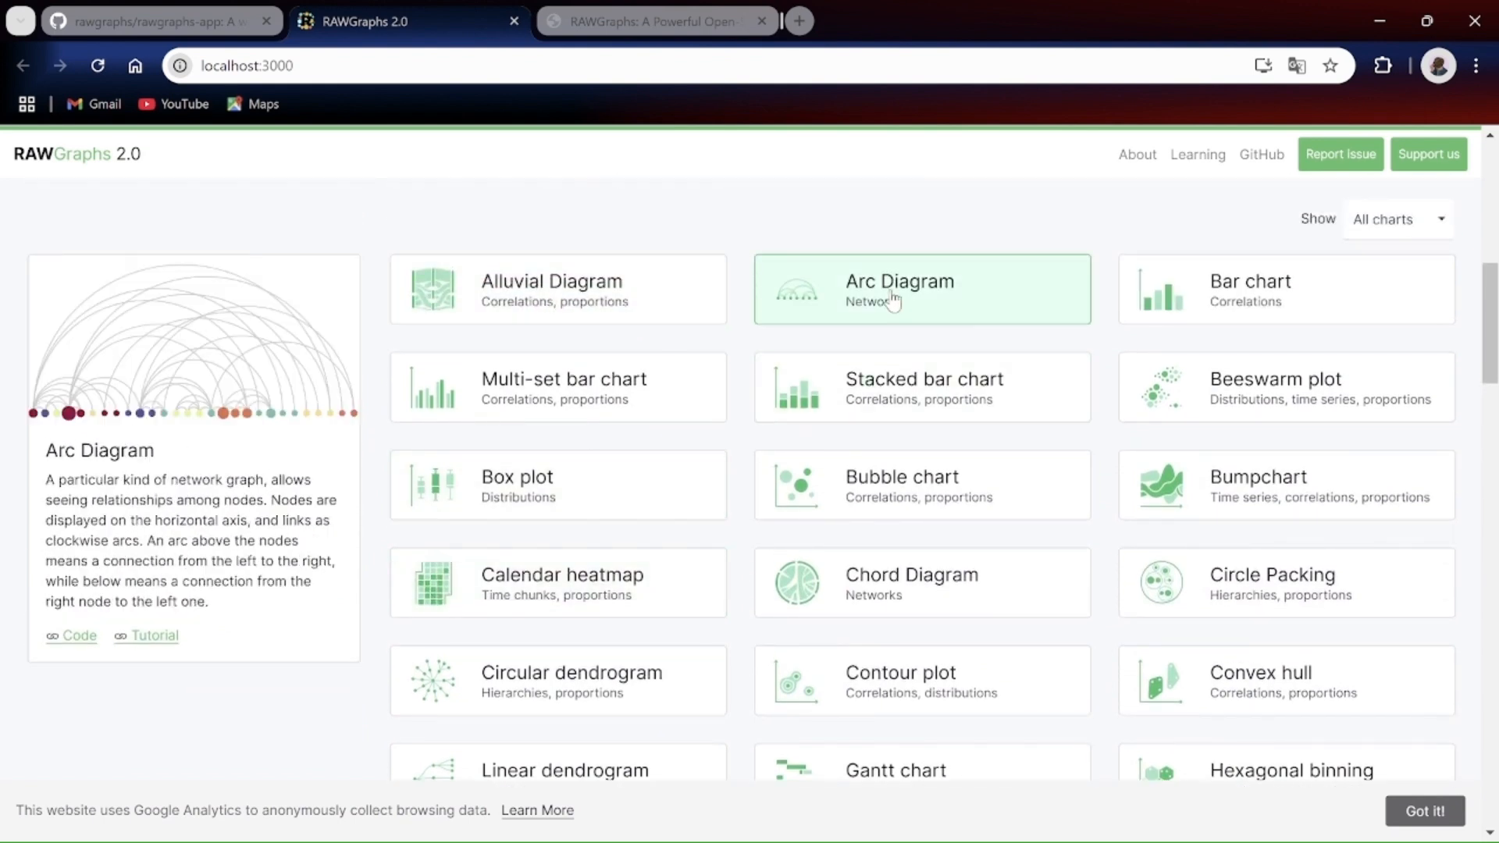
click(1216, 303)
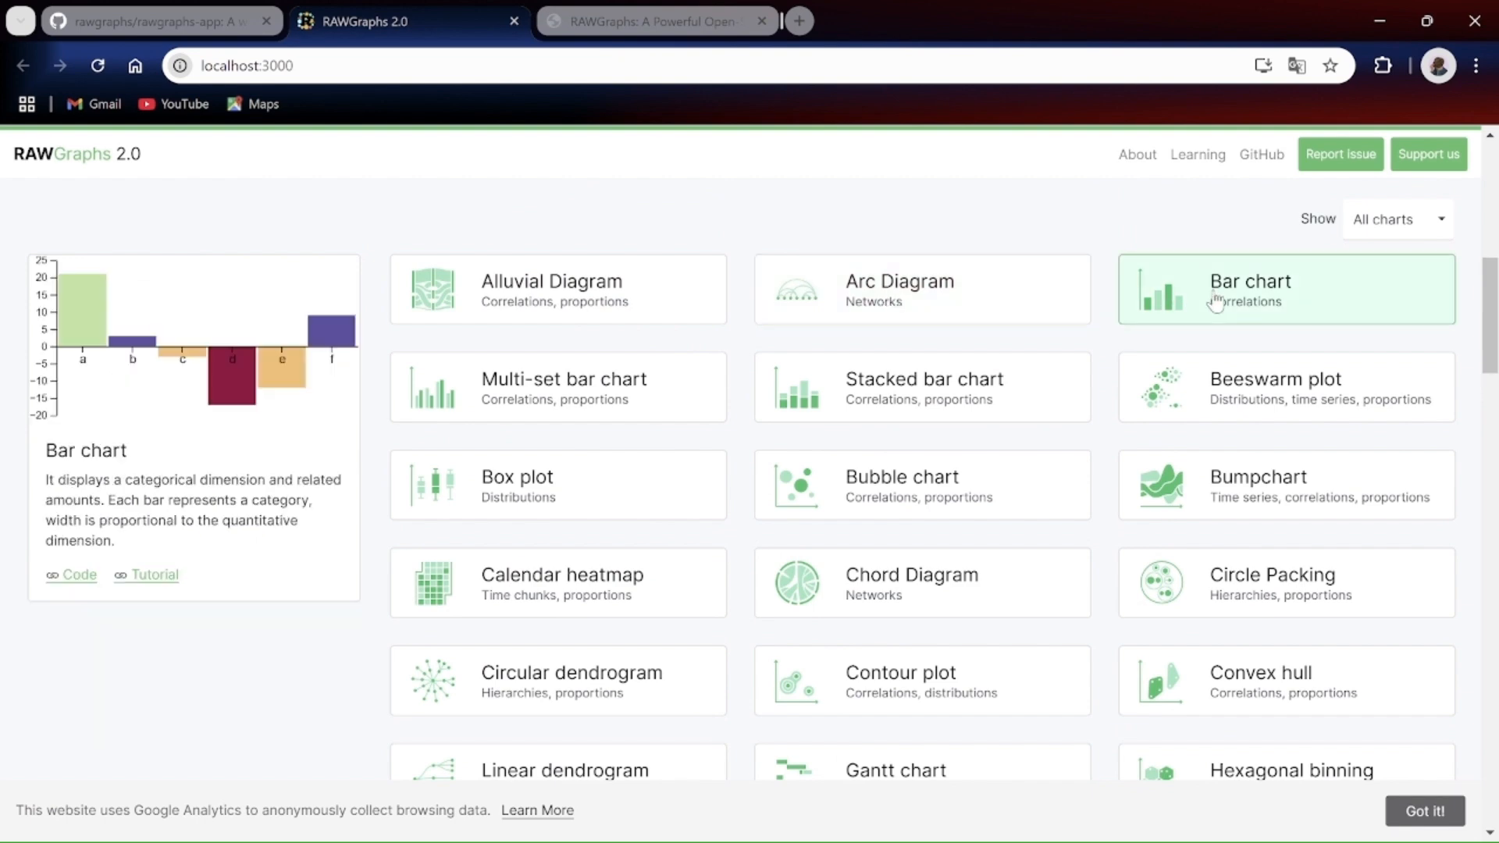
scroll(972, 481, down, 5)
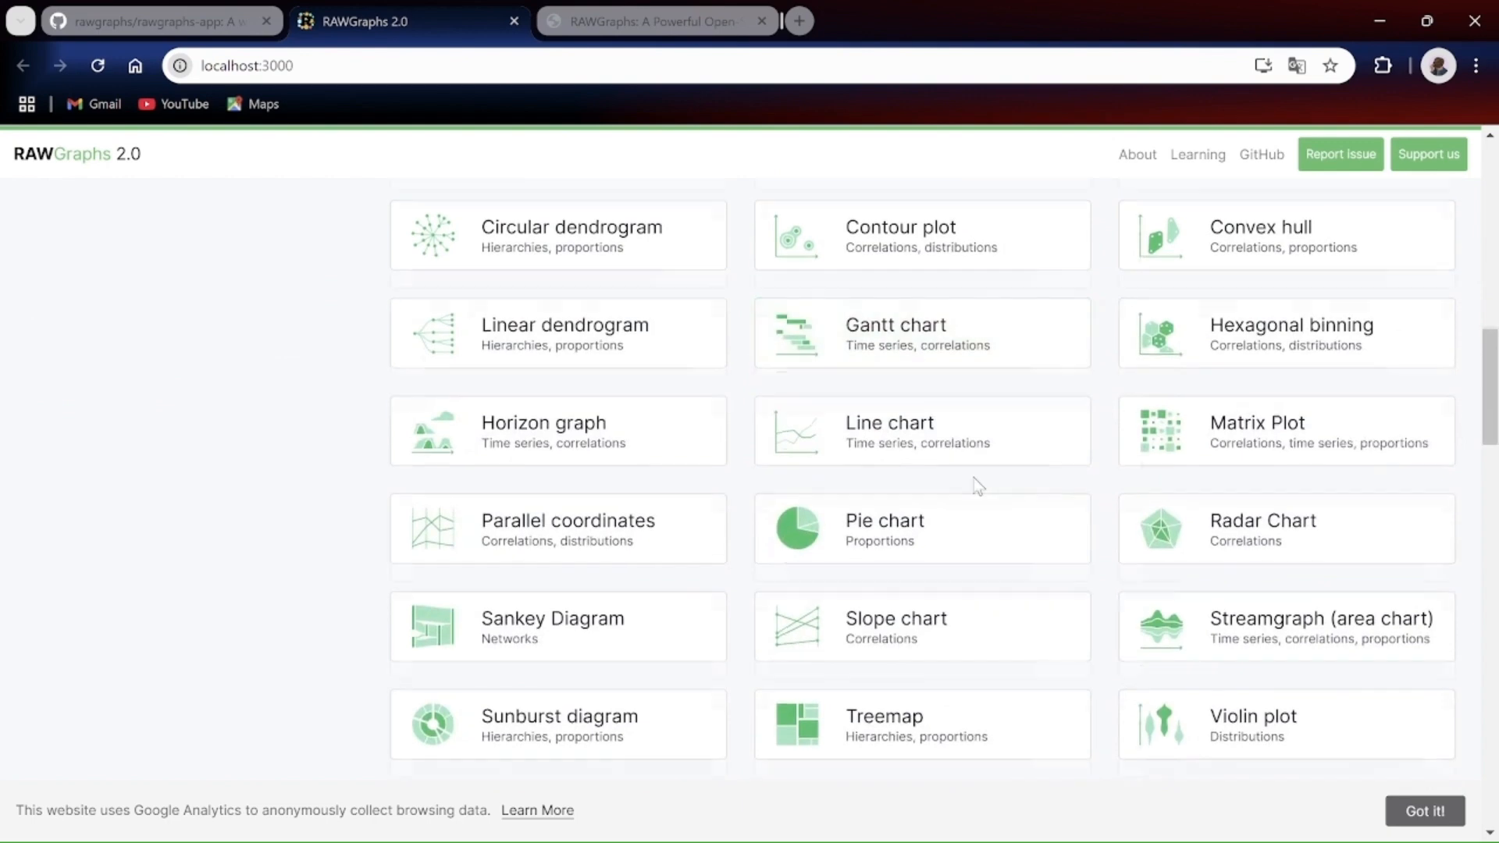
scroll(976, 486, up, 1)
scroll(976, 485, down, 2)
scroll(976, 486, up, 5)
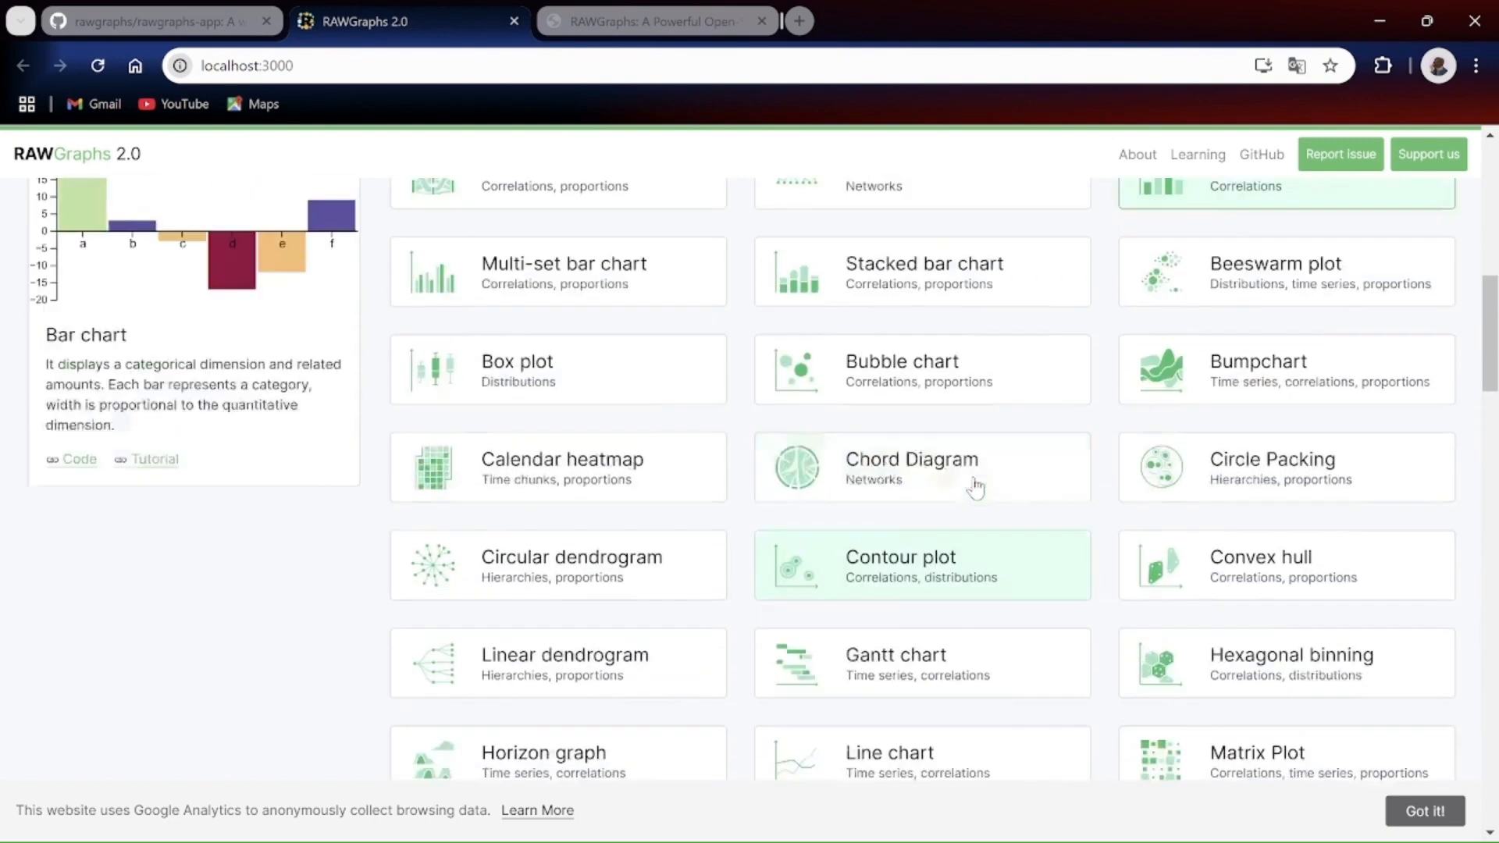
scroll(976, 488, up, 2)
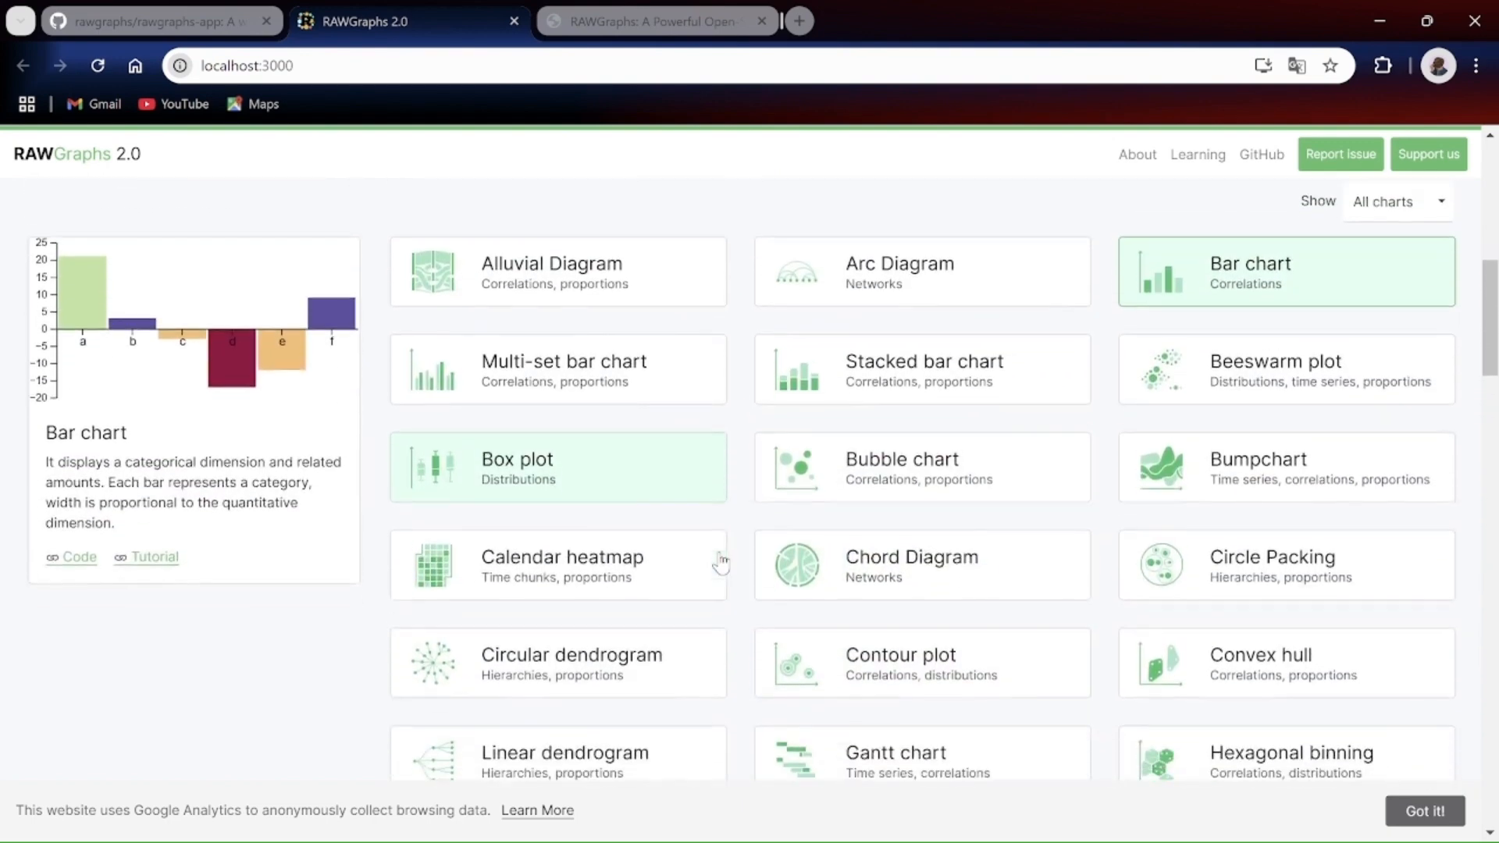
Step: Choose Linear dendrogram as the chart type
scroll(719, 561, down, 1)
scroll(773, 452, down, 2)
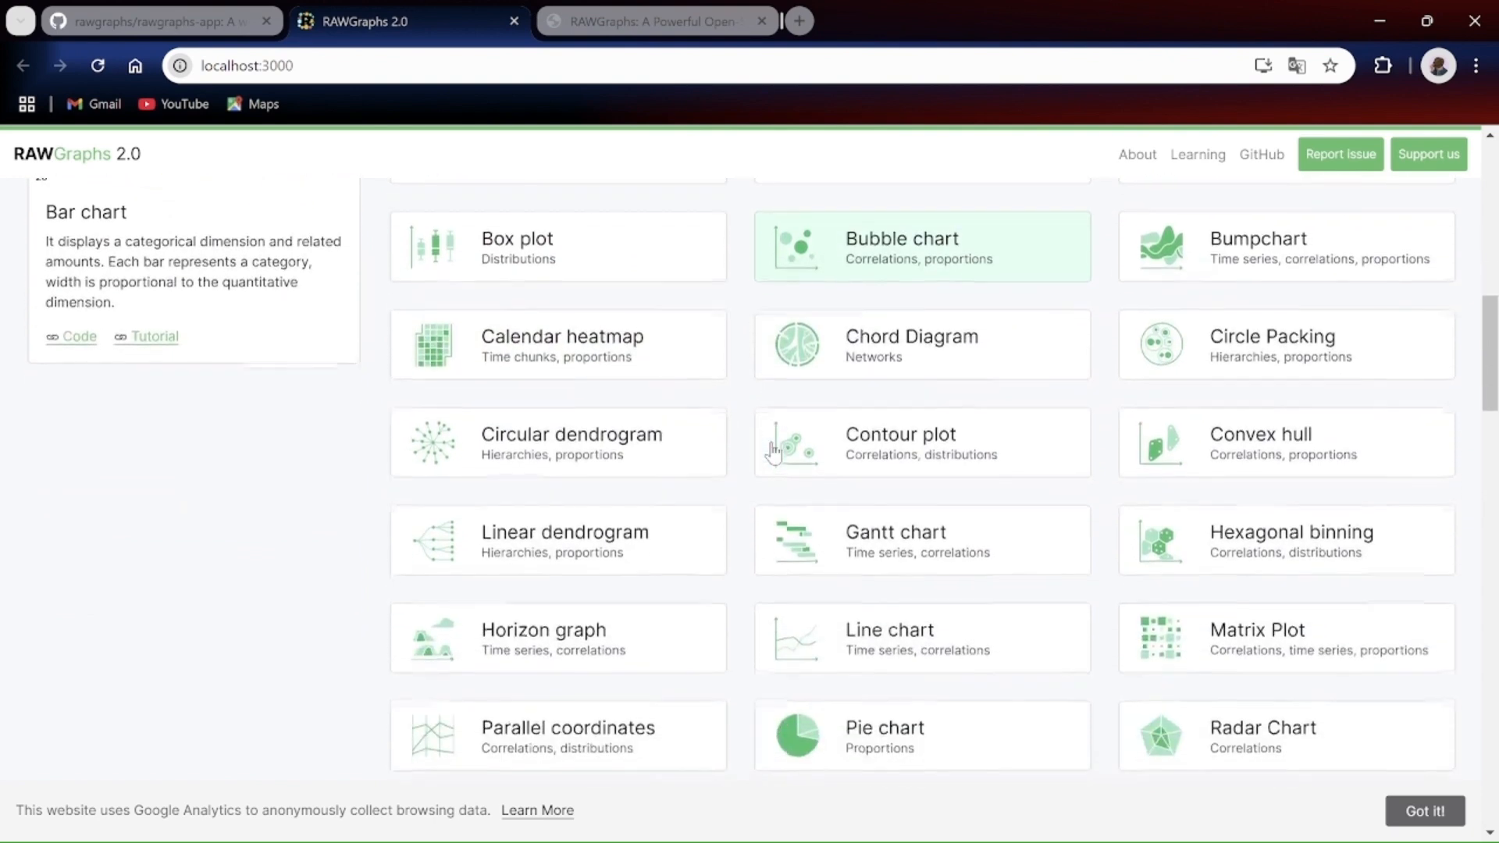
click(564, 537)
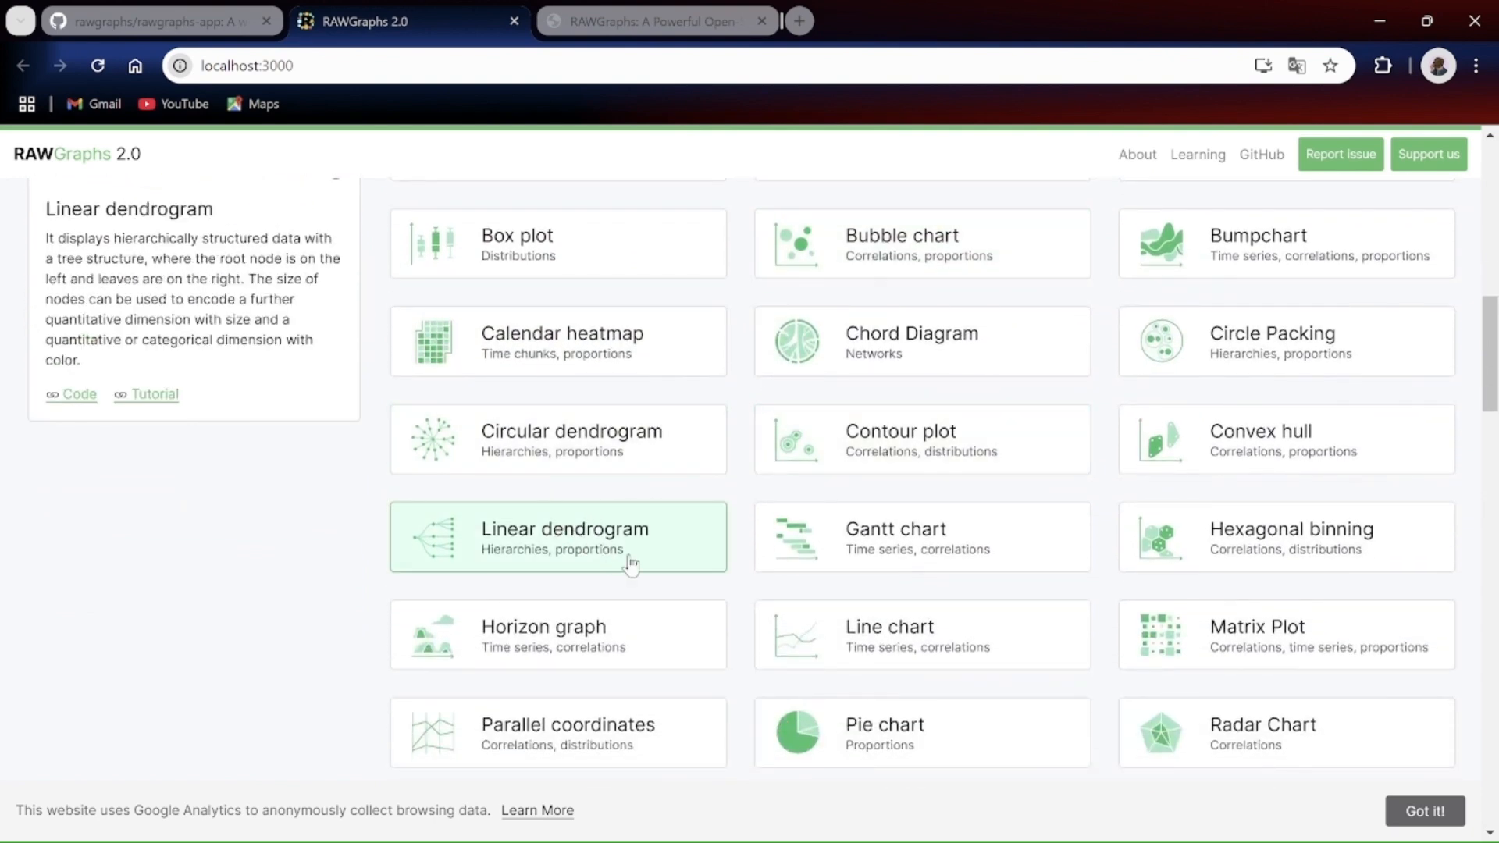
Step: Map the Name and Nationality dimensions to the dendrogram's Label variable
scroll(633, 559, down, 2)
scroll(637, 556, down, 8)
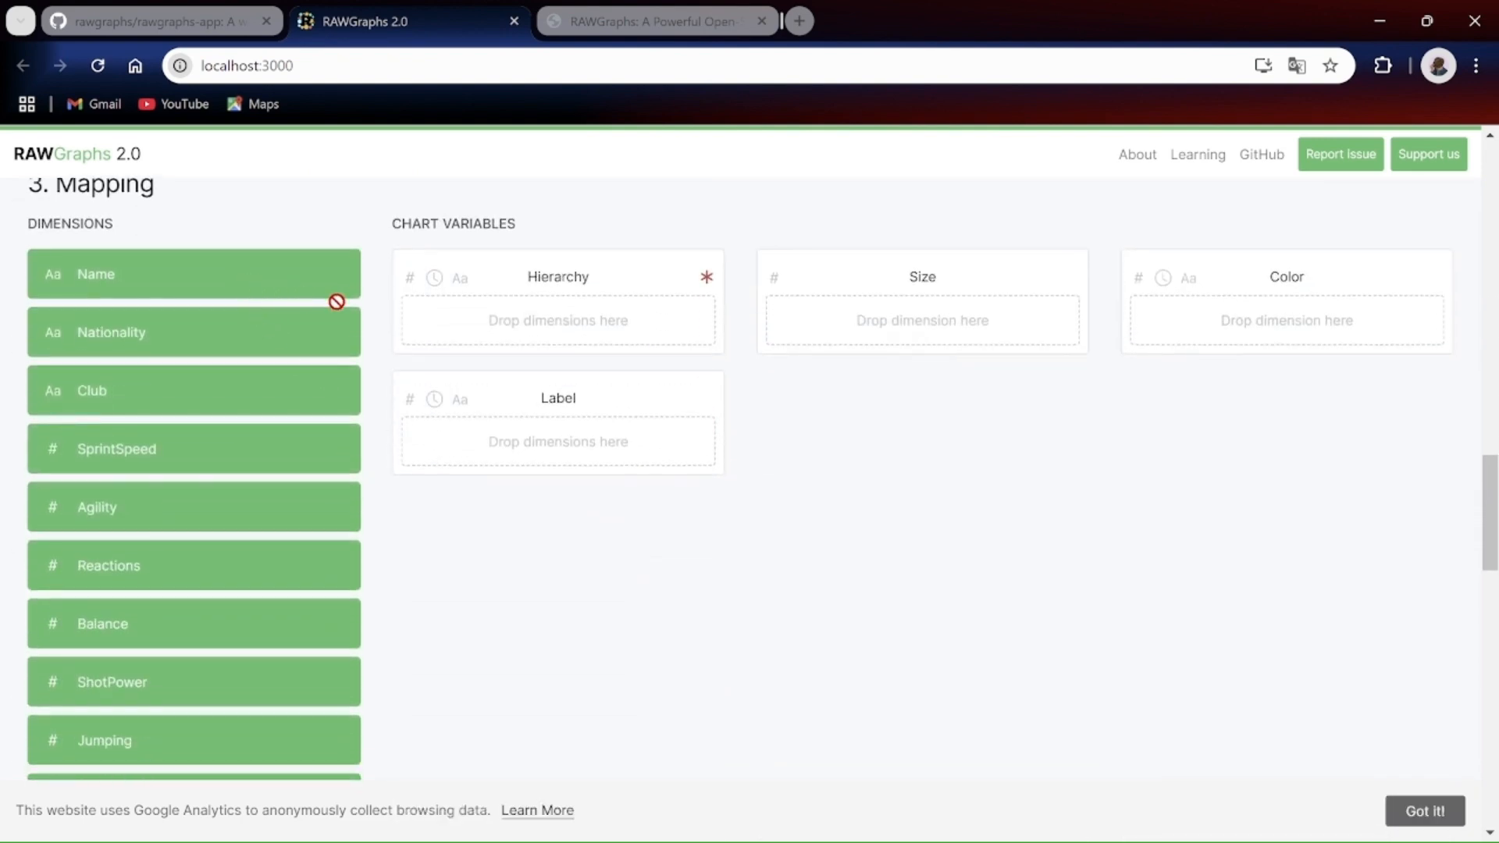
scroll(643, 383, up, 1)
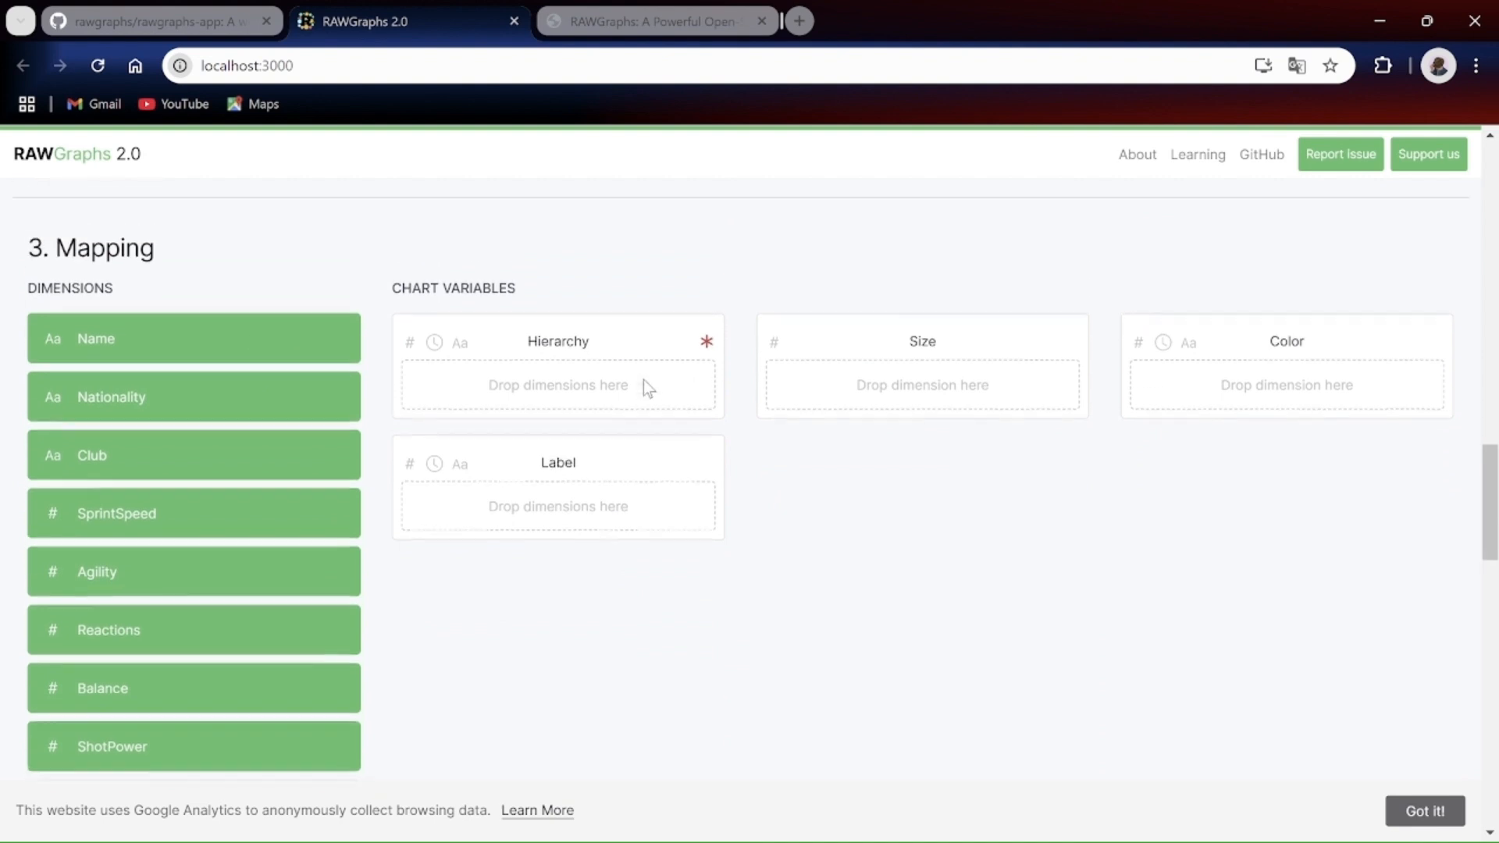
scroll(822, 439, up, 1)
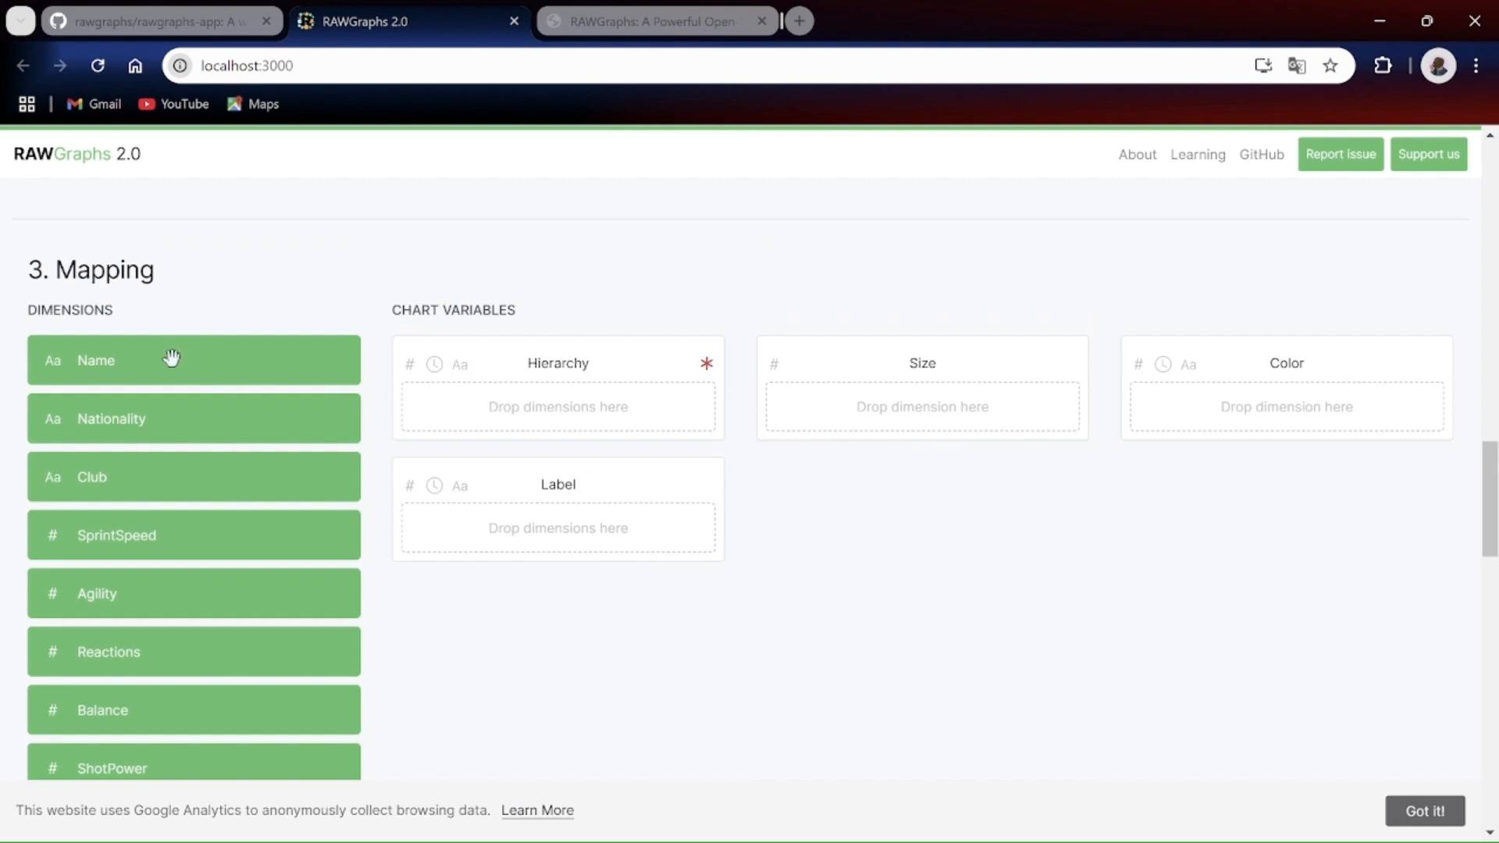
drag(172, 358, 569, 562)
drag(261, 368, 601, 529)
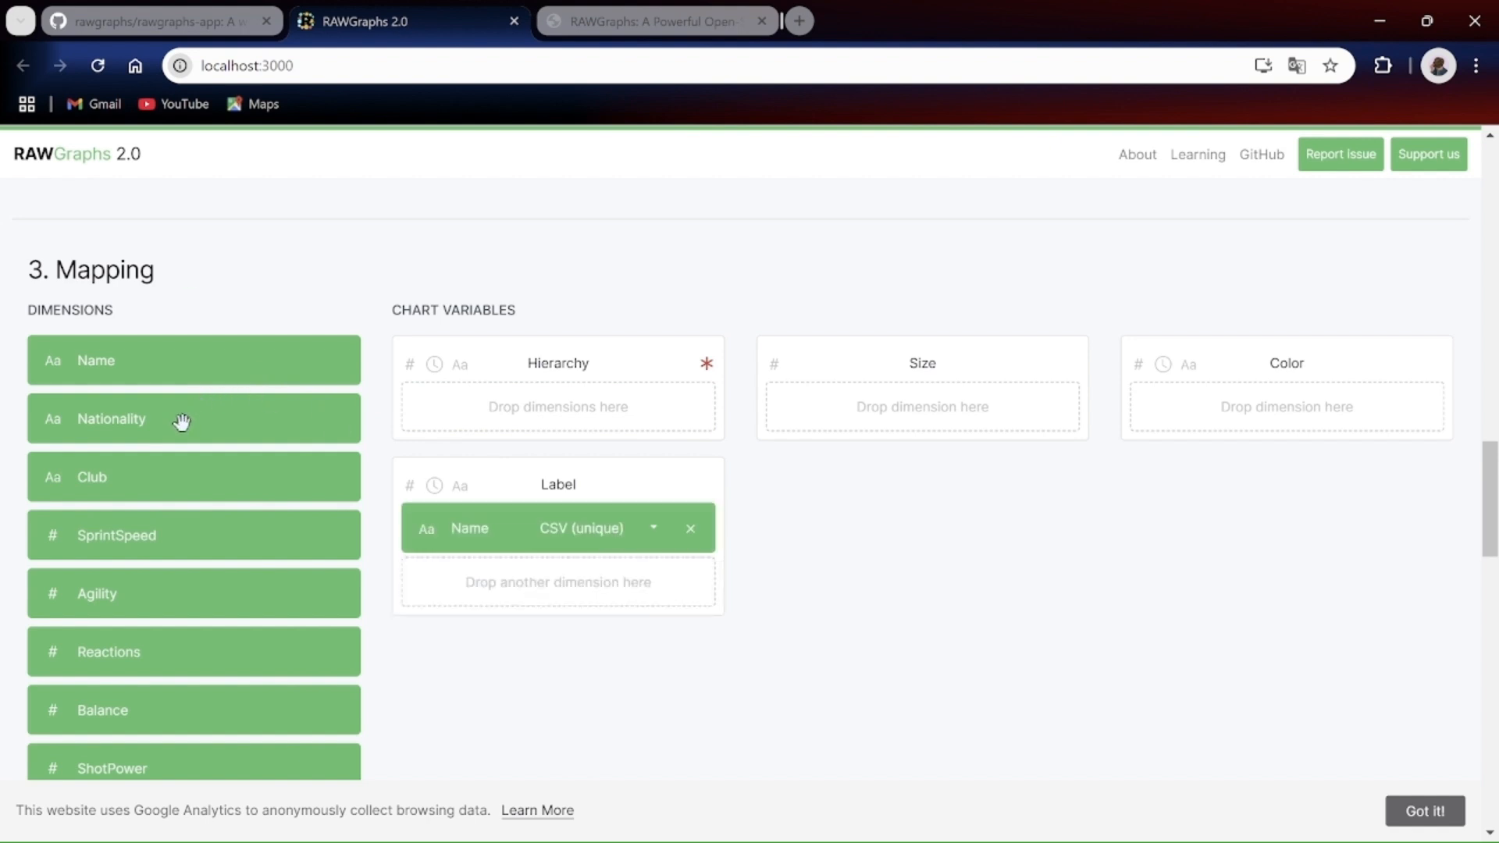
drag(182, 422, 545, 582)
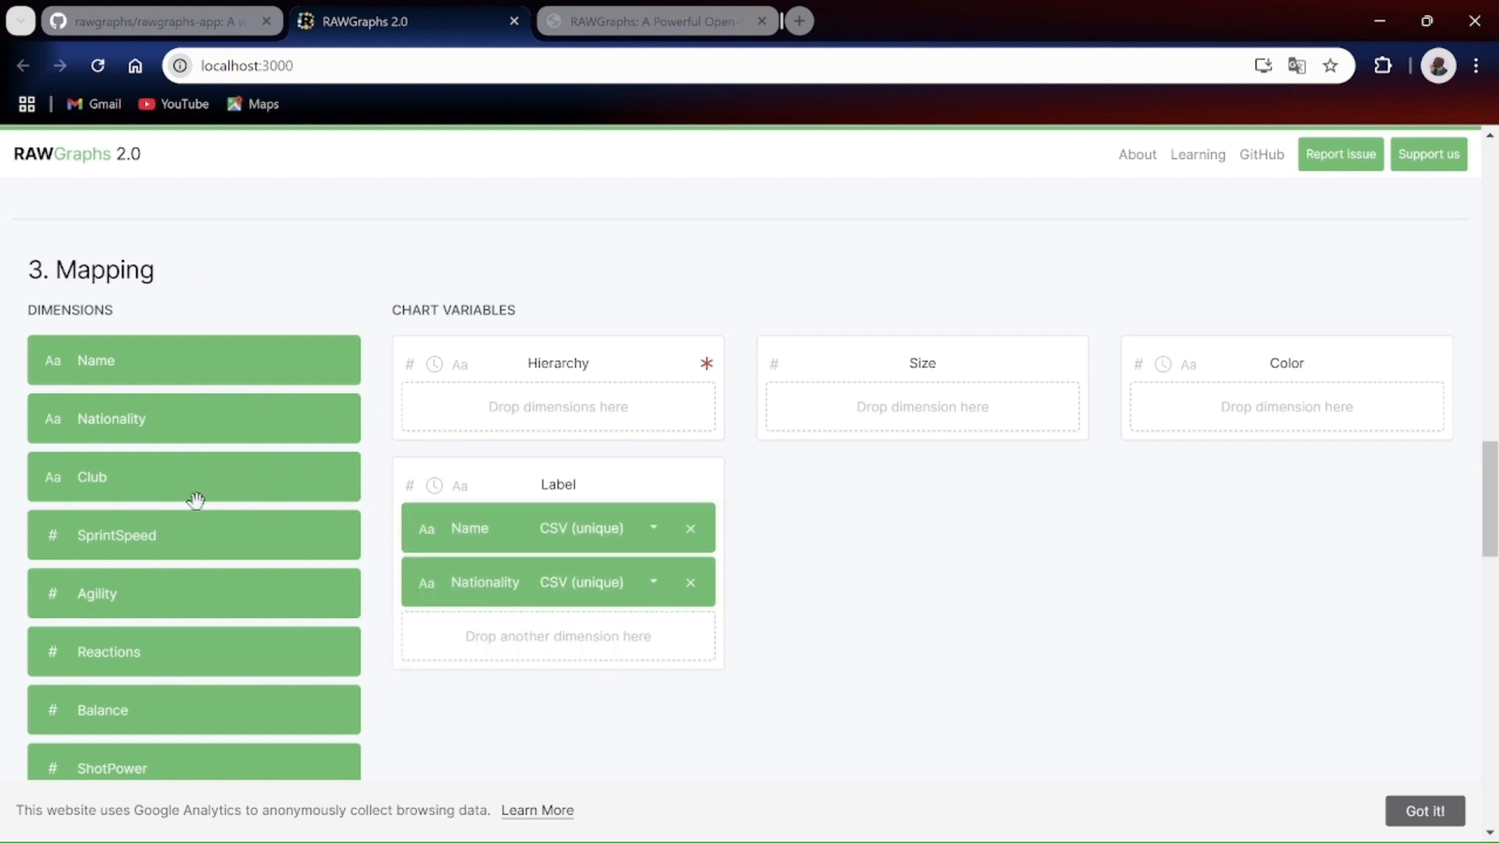
Step: Map the Club and SprintSpeed dimensions to the dendrogram's Hierarchy variable
drag(212, 483, 565, 408)
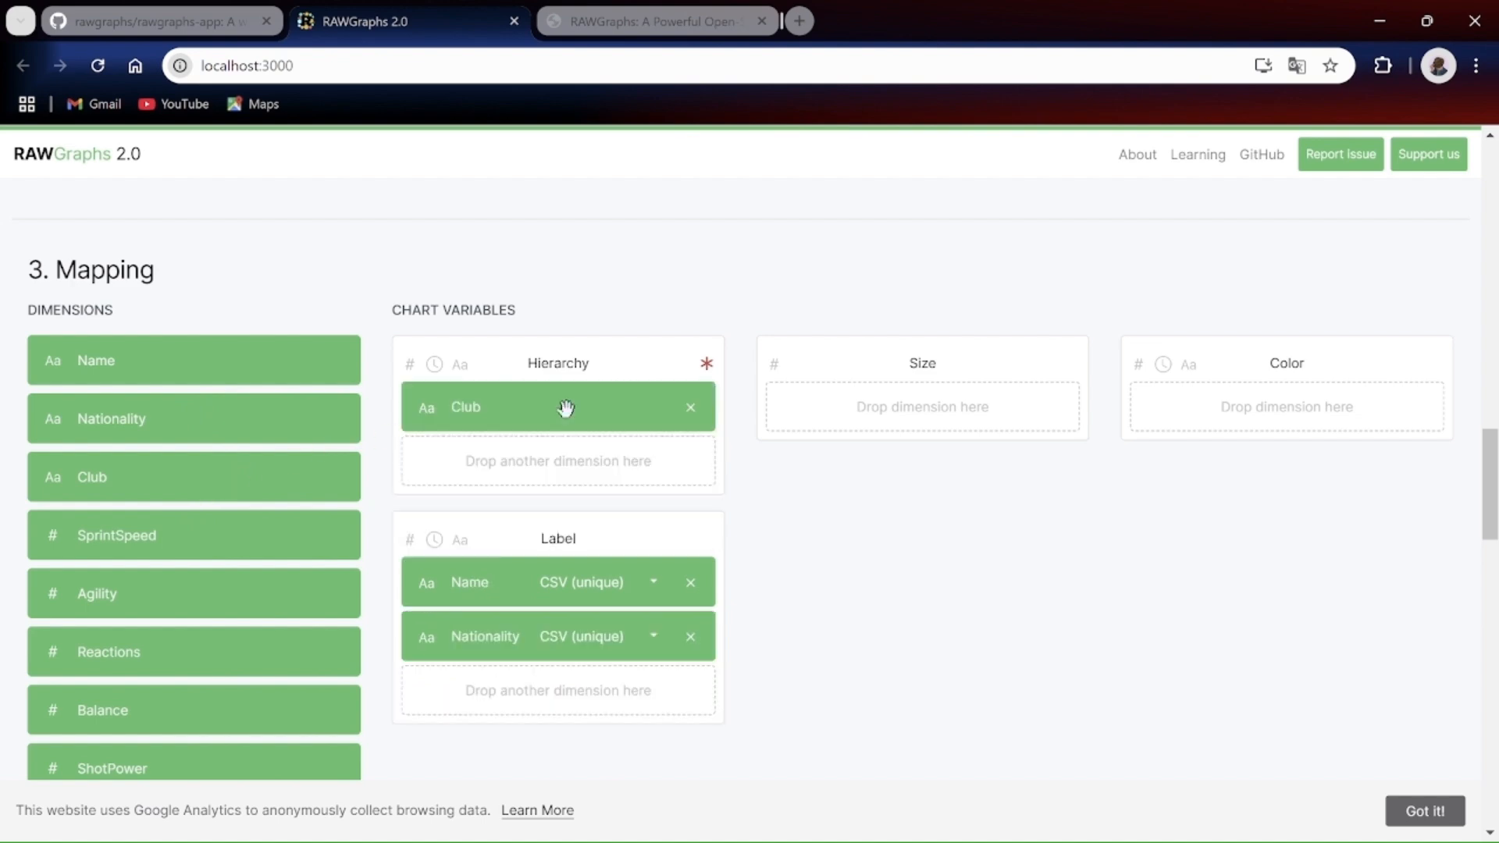
scroll(563, 402, down, 2)
scroll(565, 406, up, 5)
drag(133, 461, 502, 399)
Step: Examine the generated dendrogram's club branches and player labels, and review the variable mapping and source data
scroll(750, 583, down, 8)
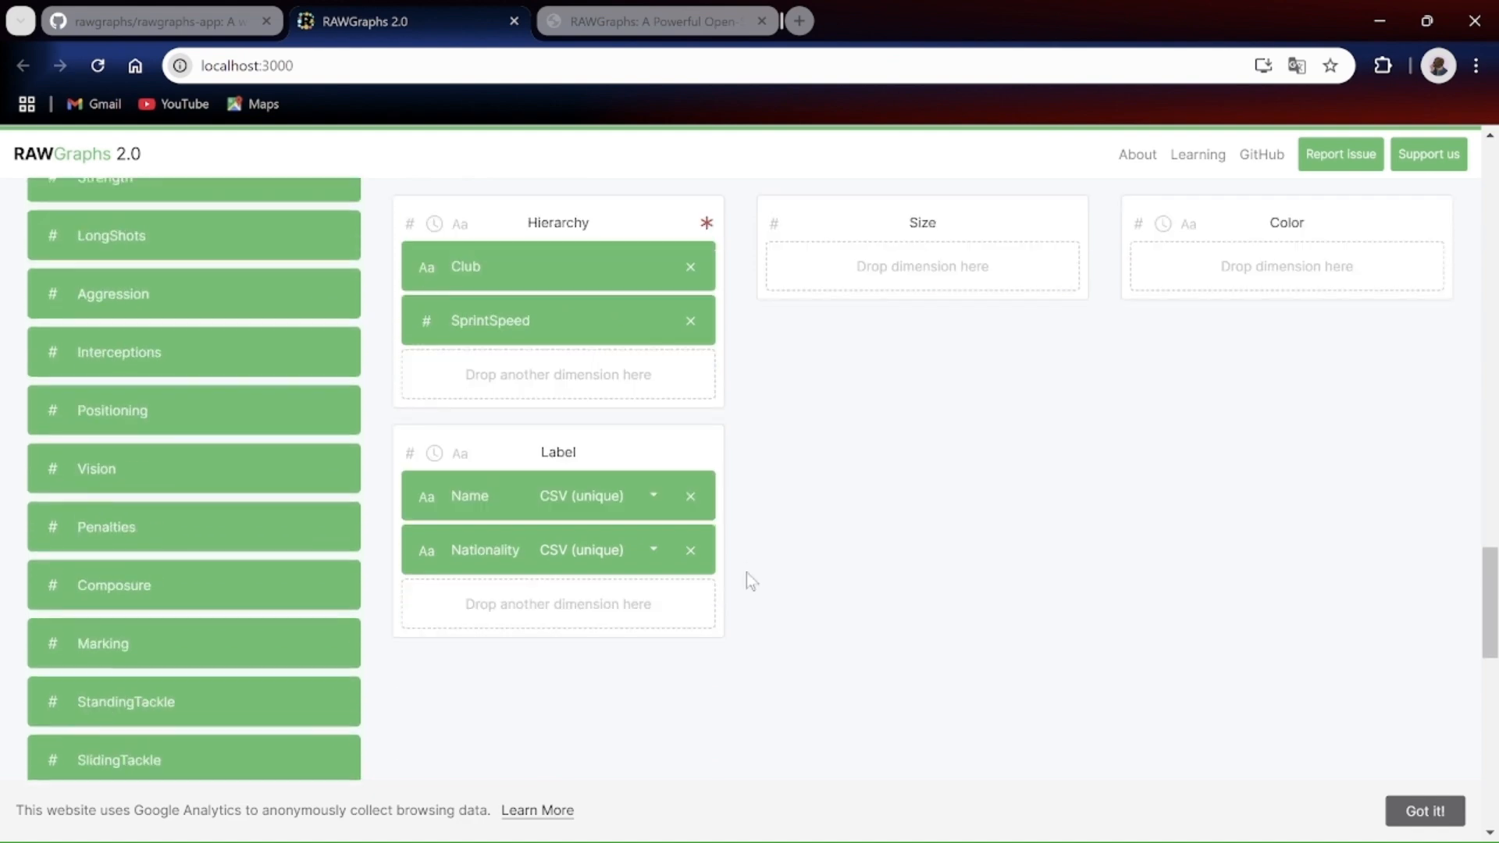
scroll(843, 418, down, 7)
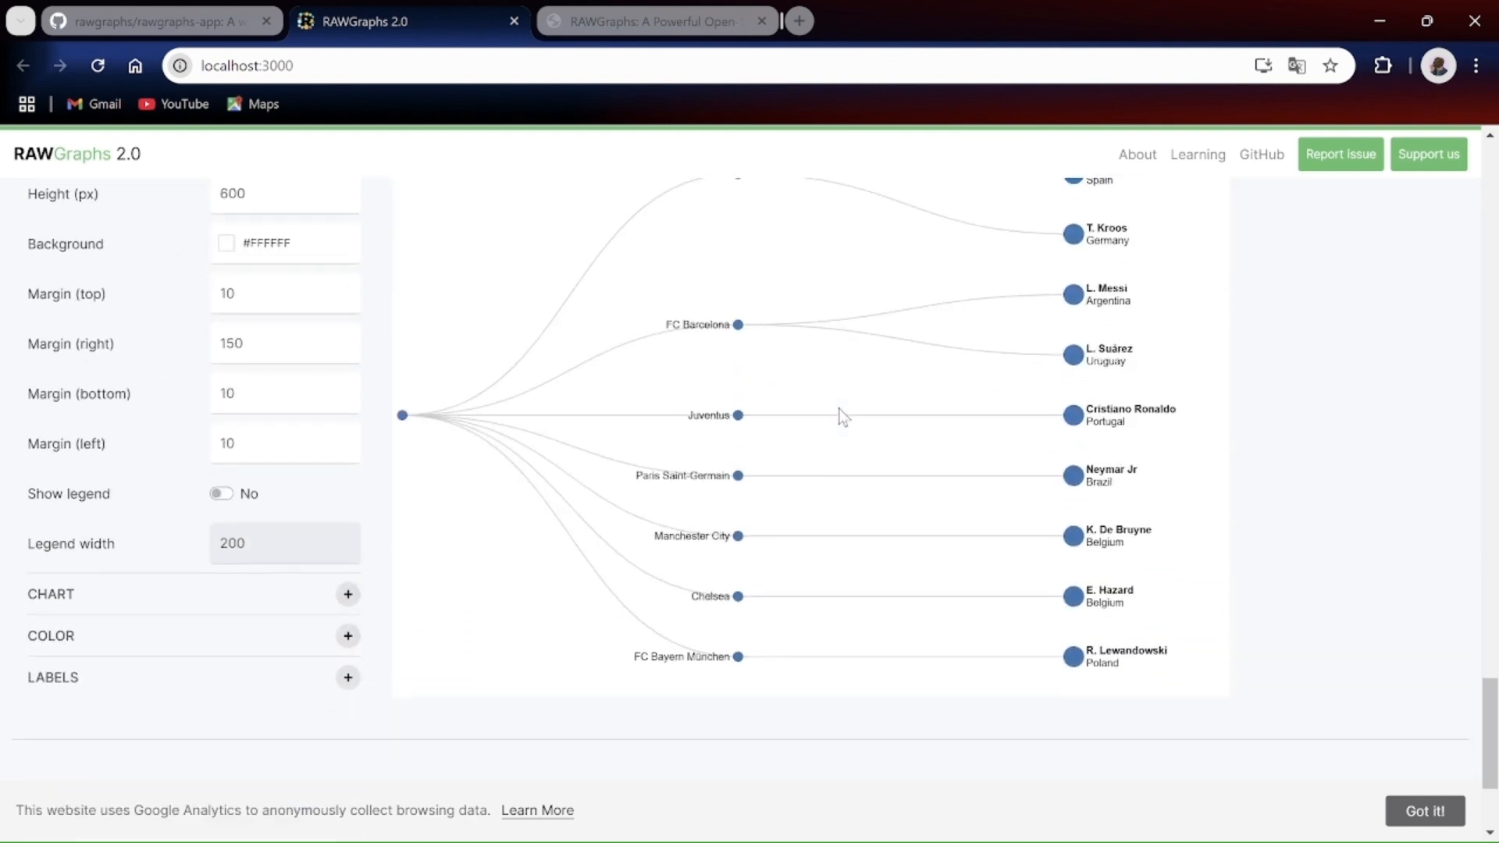
scroll(840, 415, up, 2)
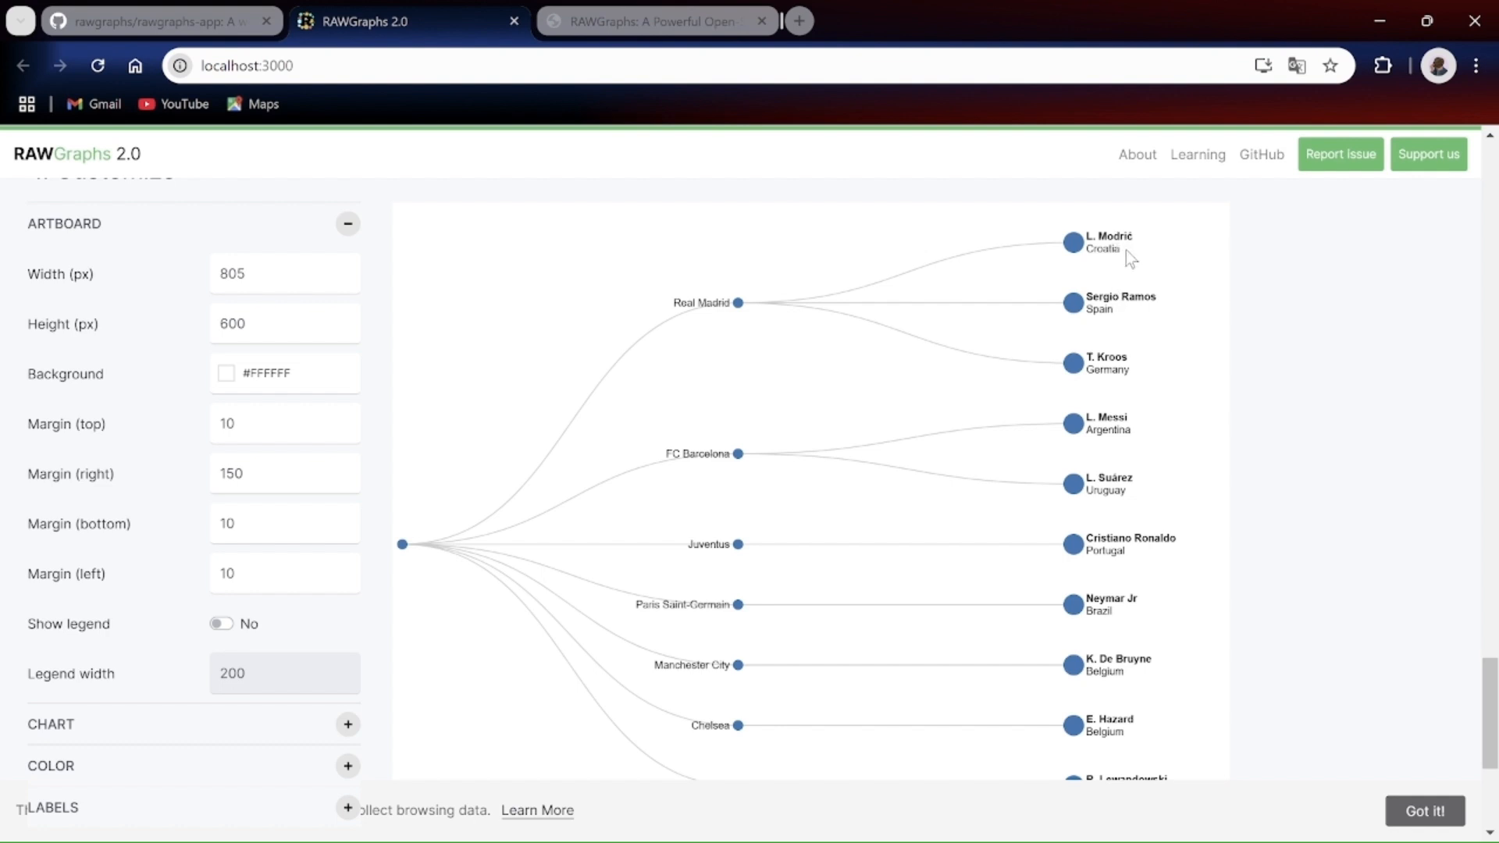
drag(1125, 248, 1093, 247)
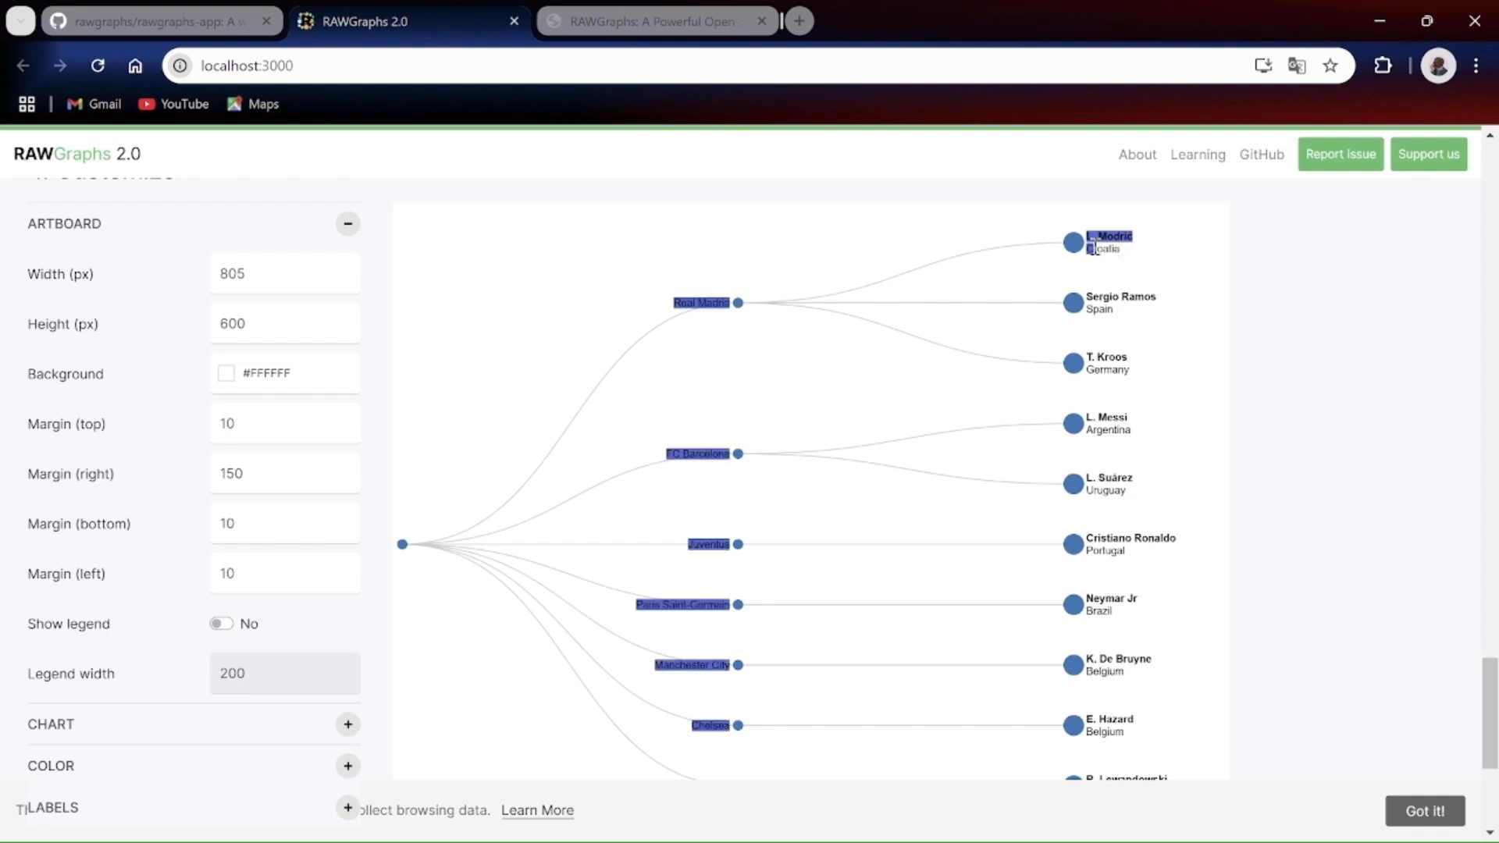
click(1115, 263)
scroll(1110, 333, down, 3)
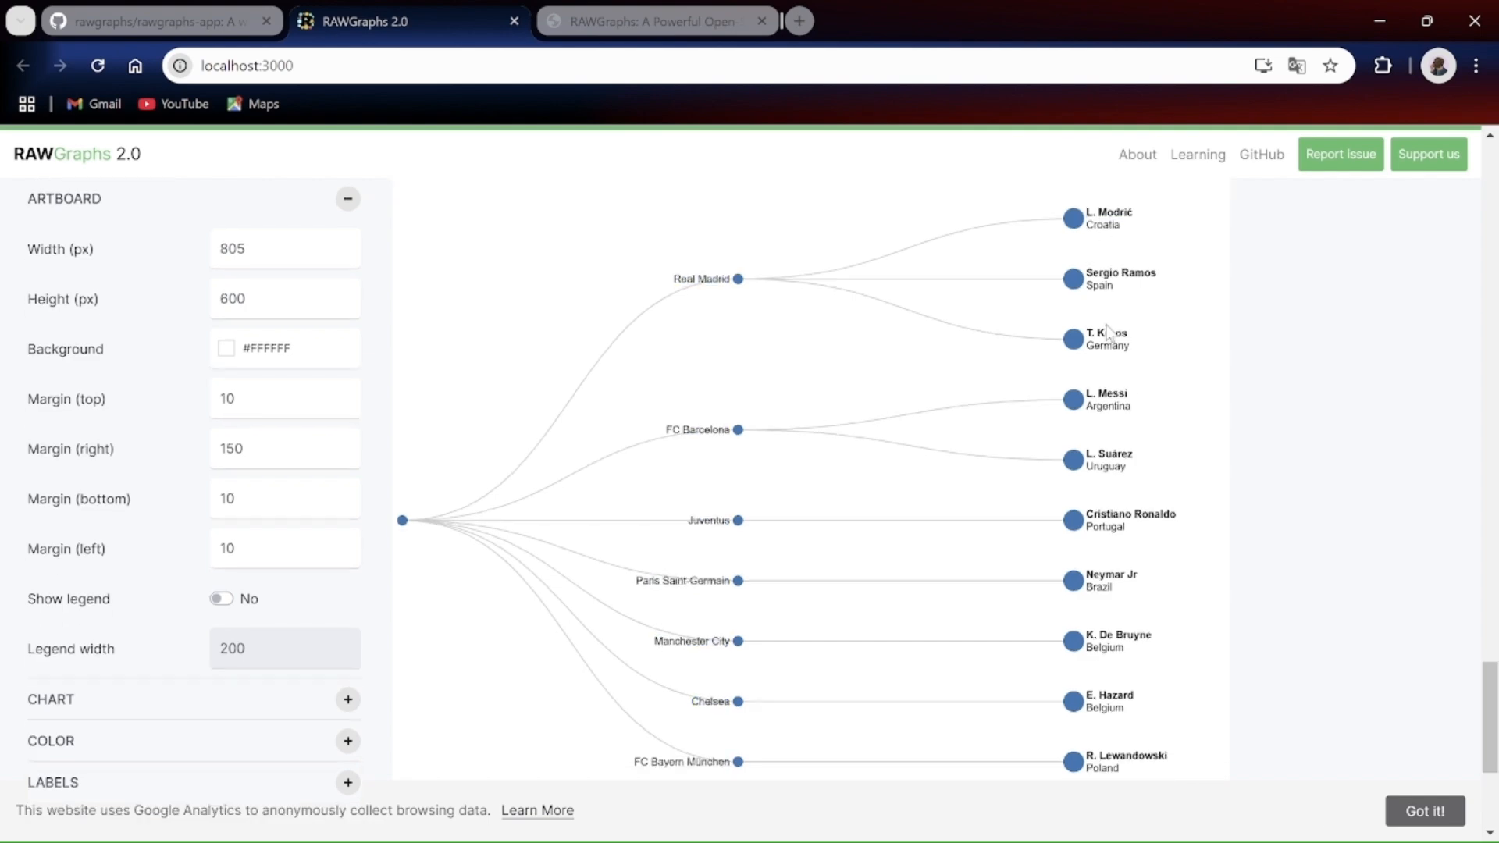
scroll(1107, 325, up, 5)
scroll(1107, 327, up, 15)
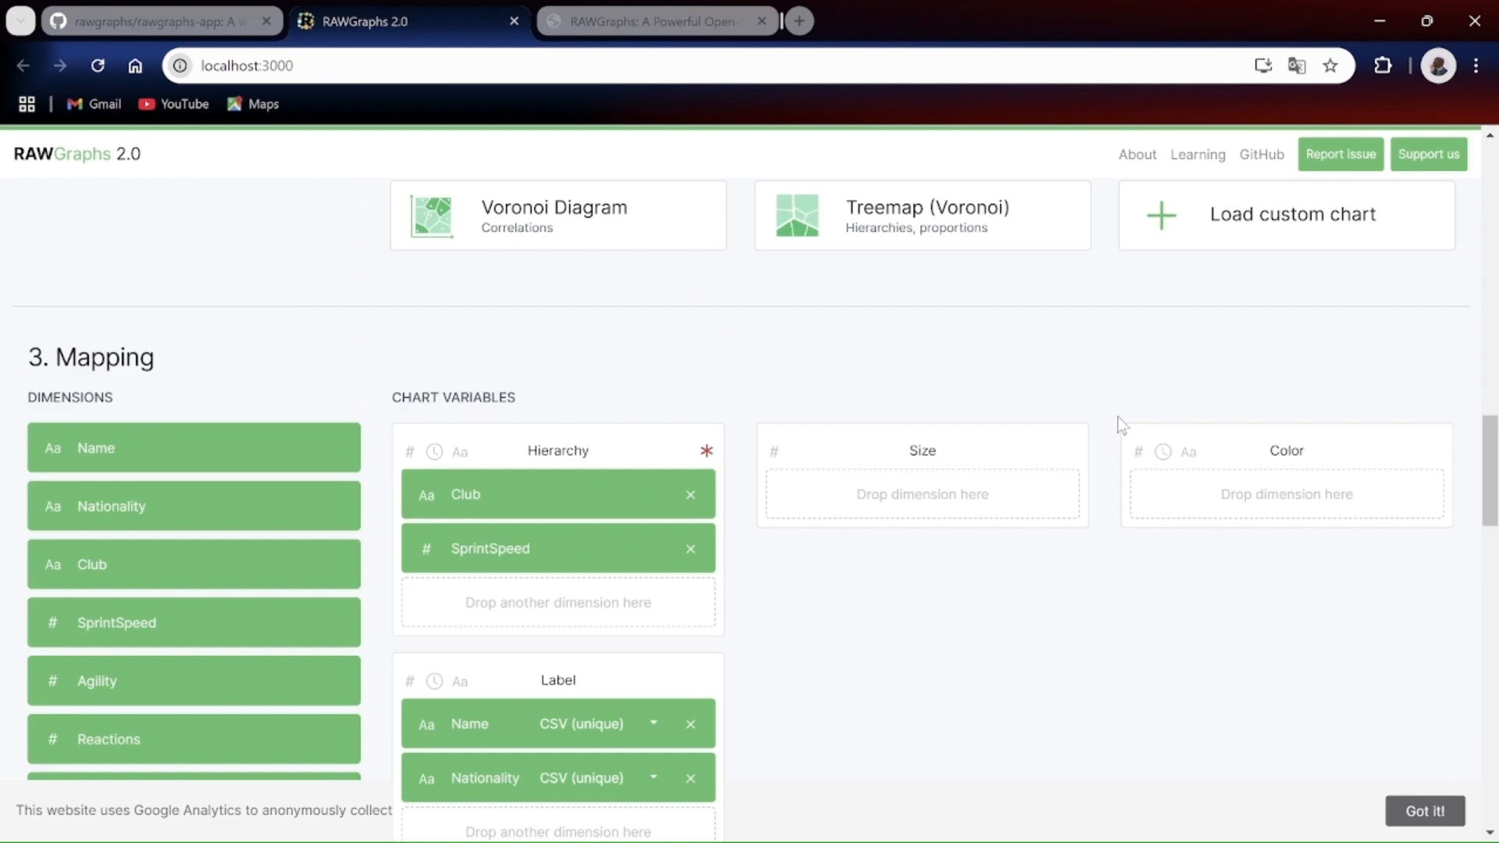
scroll(1122, 425, up, 20)
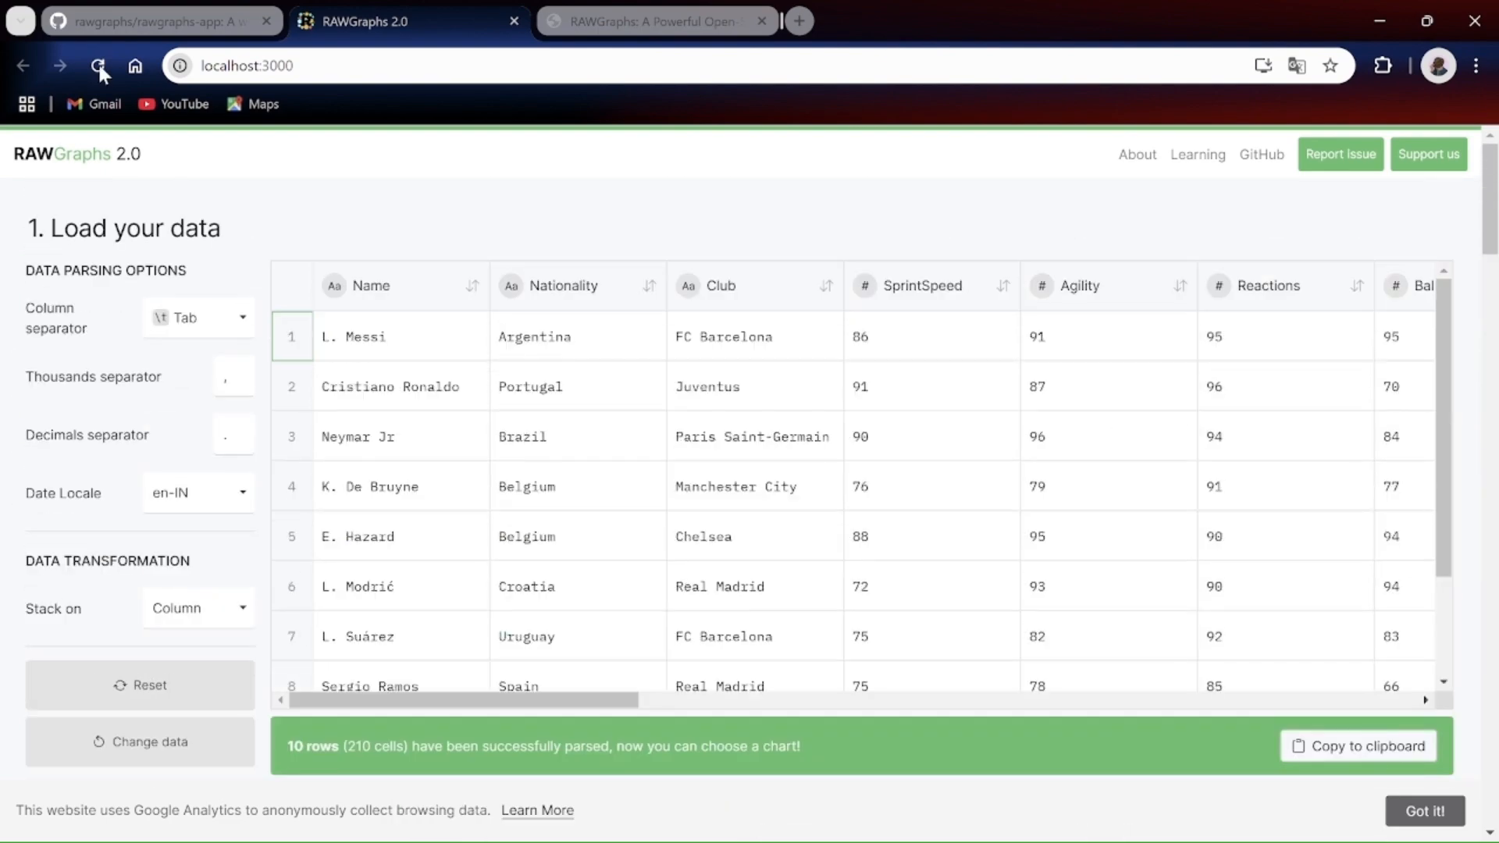
Step: Reload the app to clear the loaded data and view the SPARQL query and From URL data-loading options
click(97, 63)
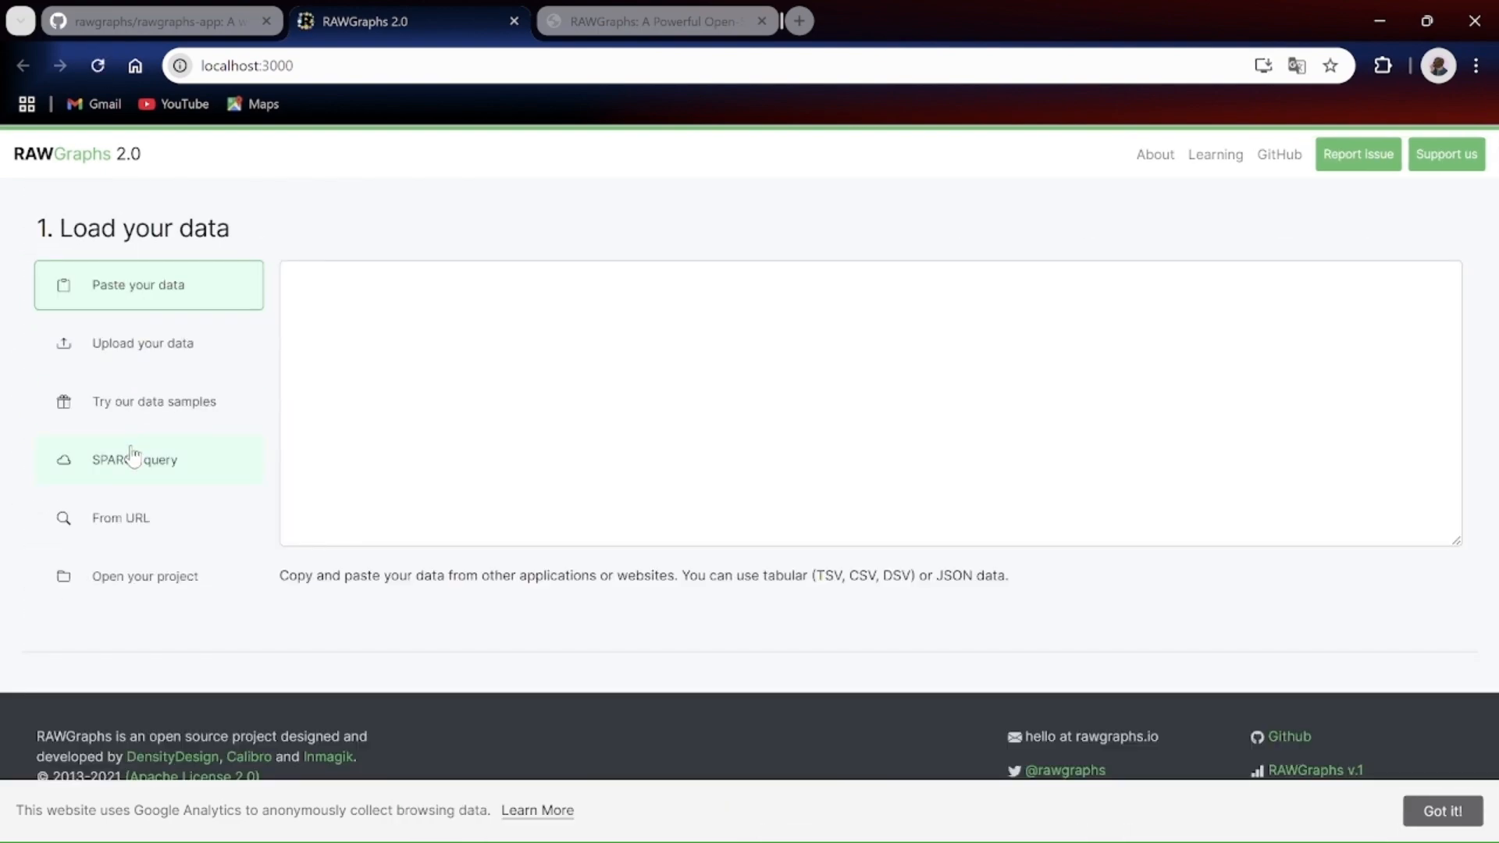
click(132, 457)
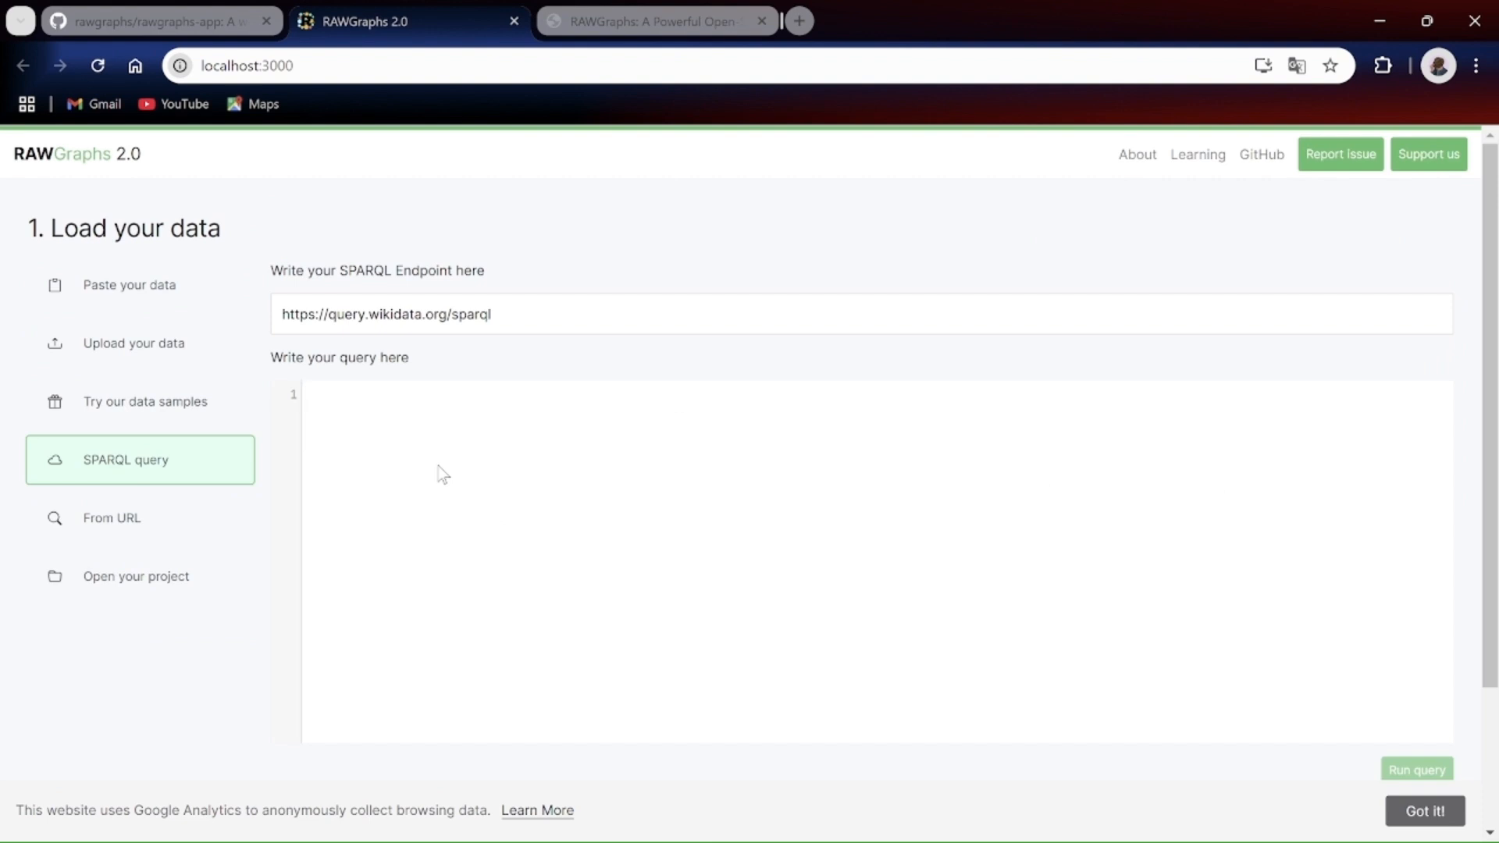
click(399, 471)
click(193, 537)
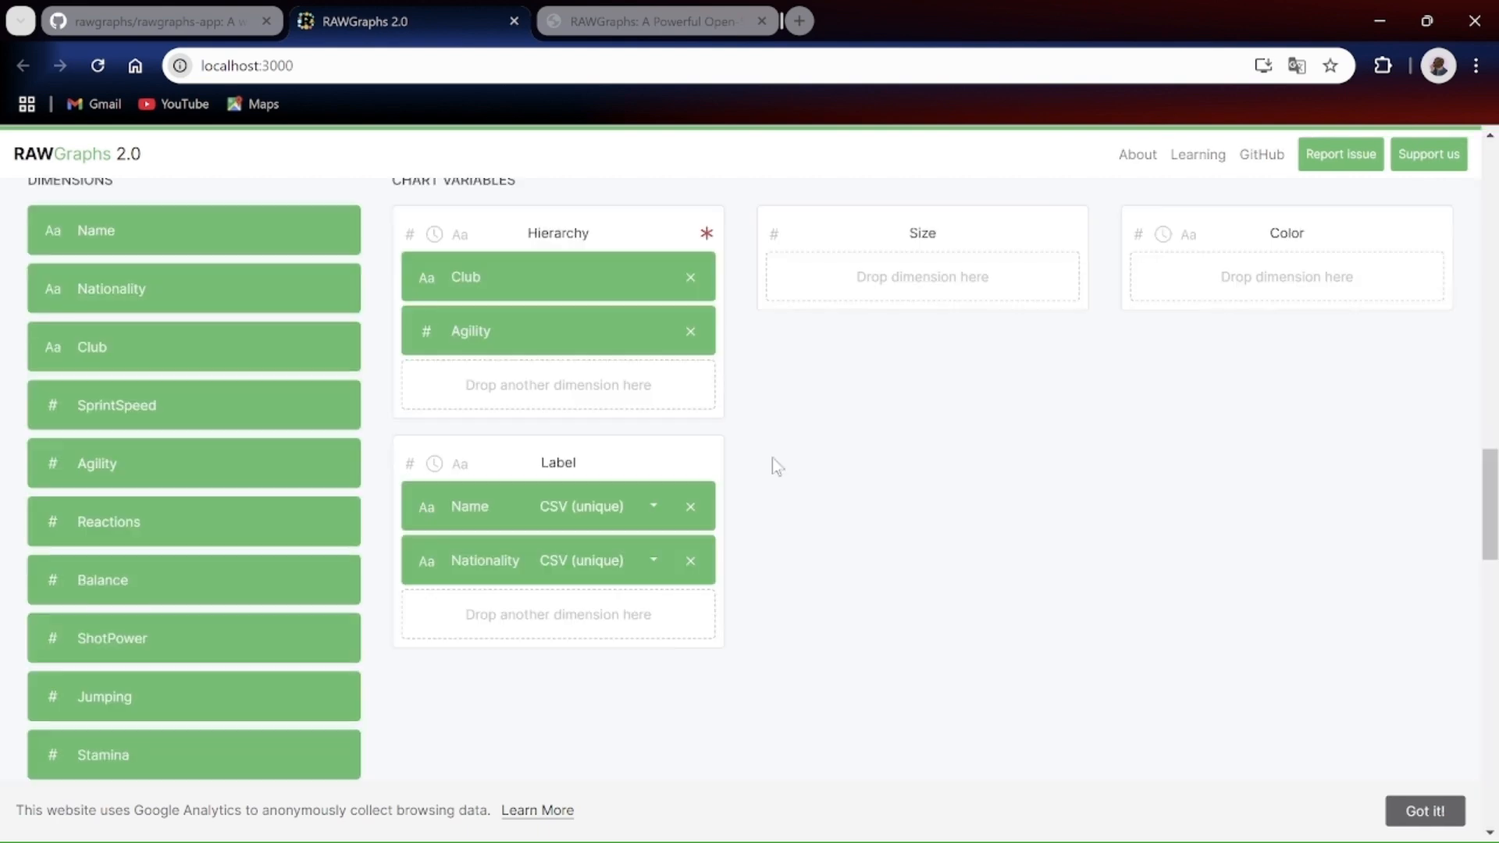
Step: Review the dendrogram below its variable mapping and view the file formats available for exporting it
scroll(771, 457, up, 1)
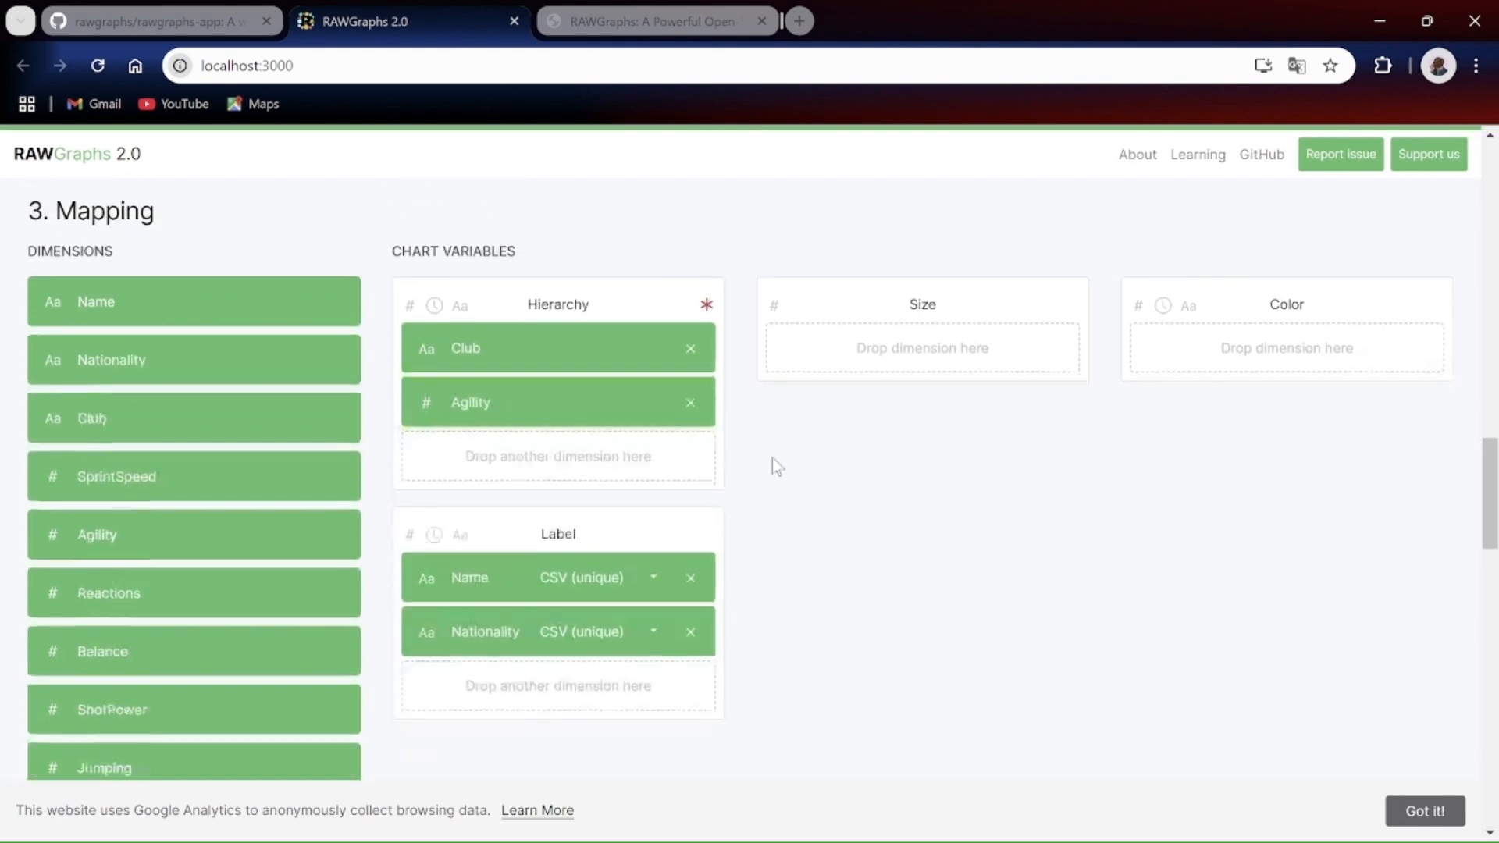
scroll(771, 457, down, 3)
scroll(539, 510, down, 8)
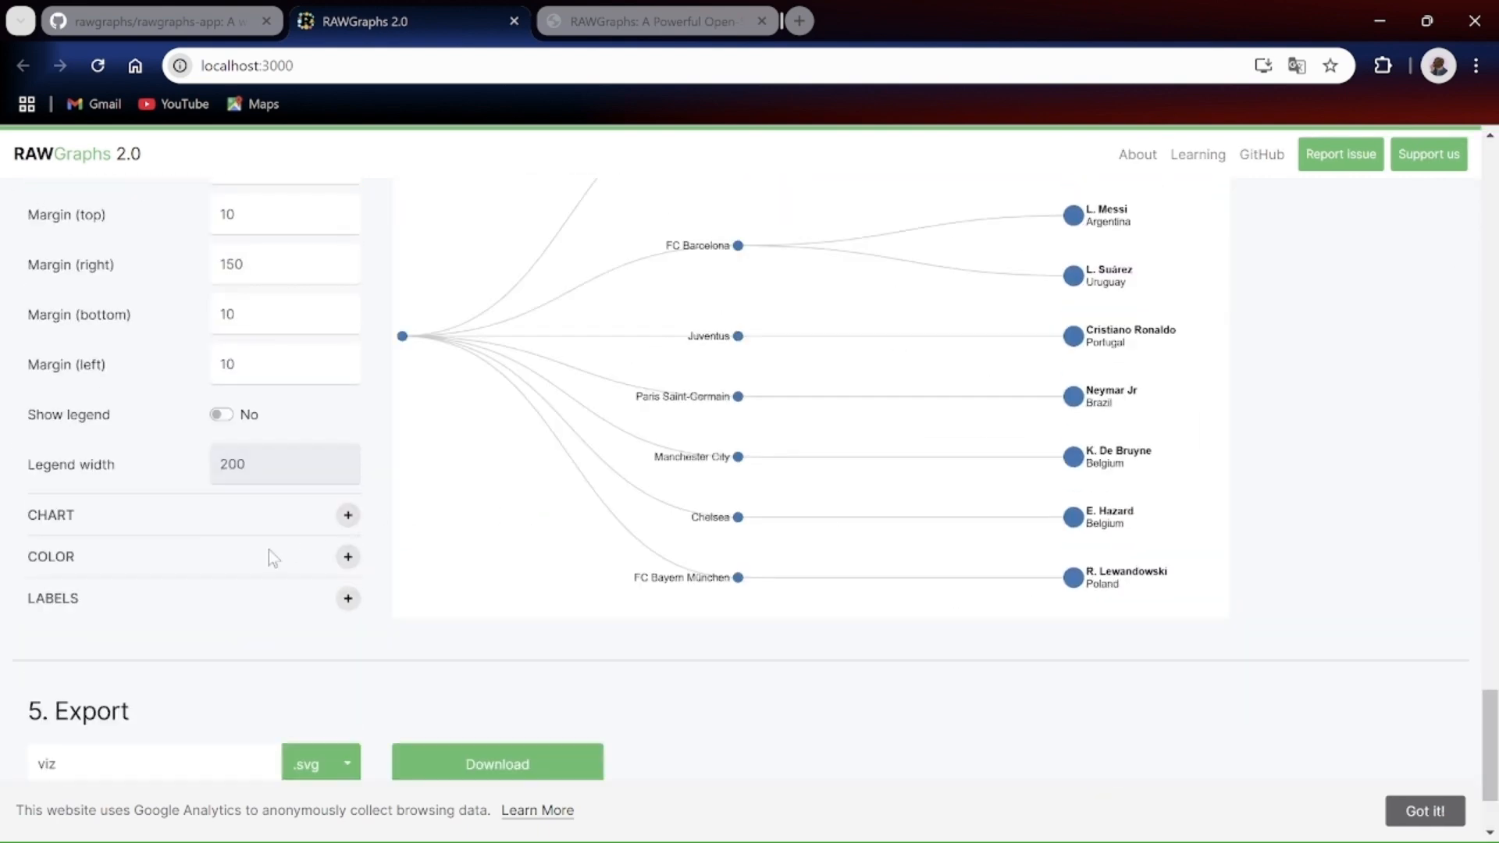
scroll(277, 556, down, 2)
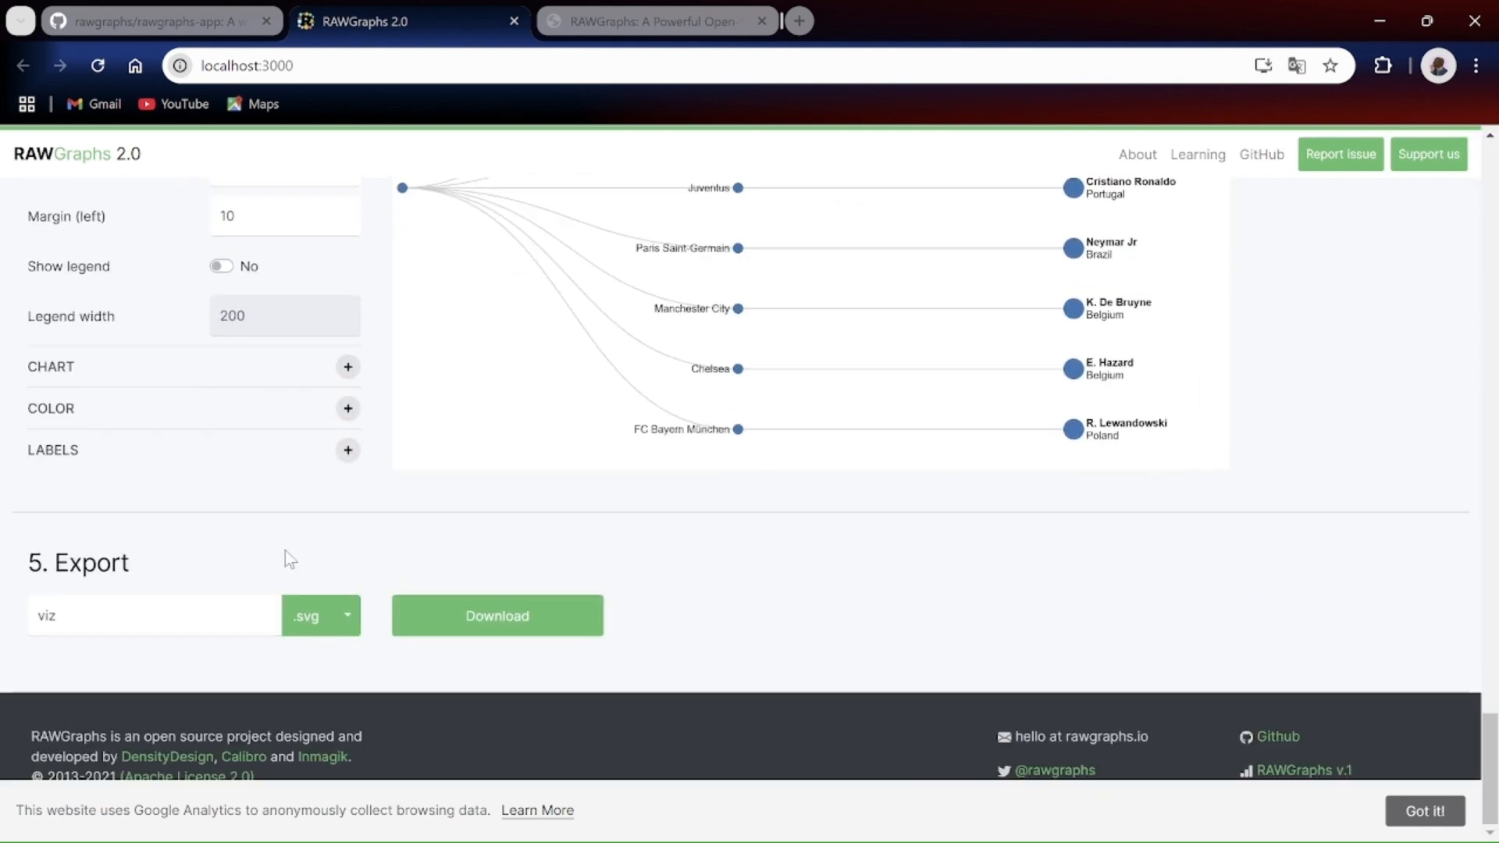
click(340, 625)
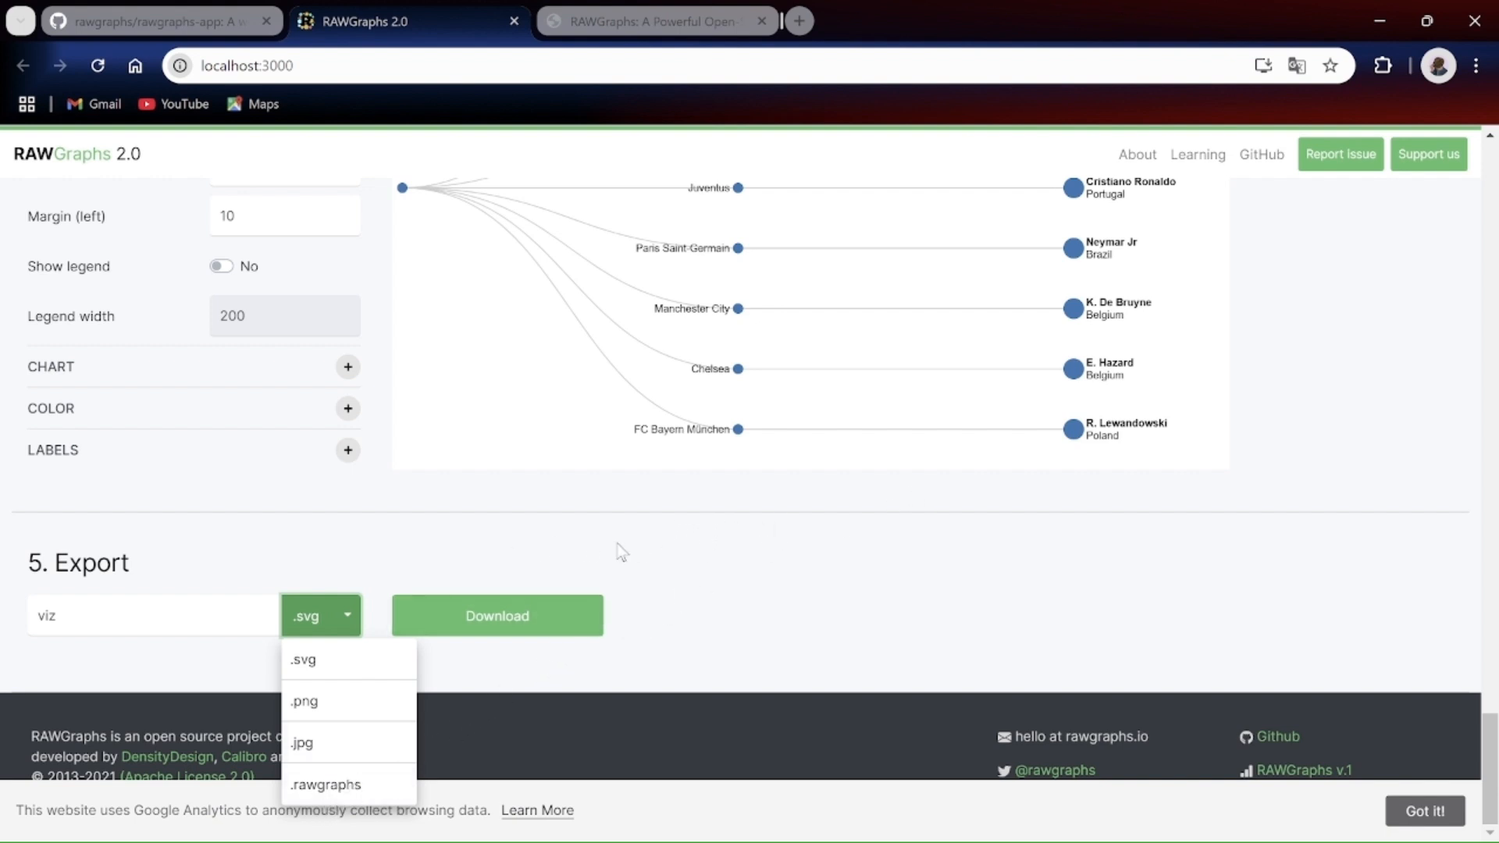
click(858, 531)
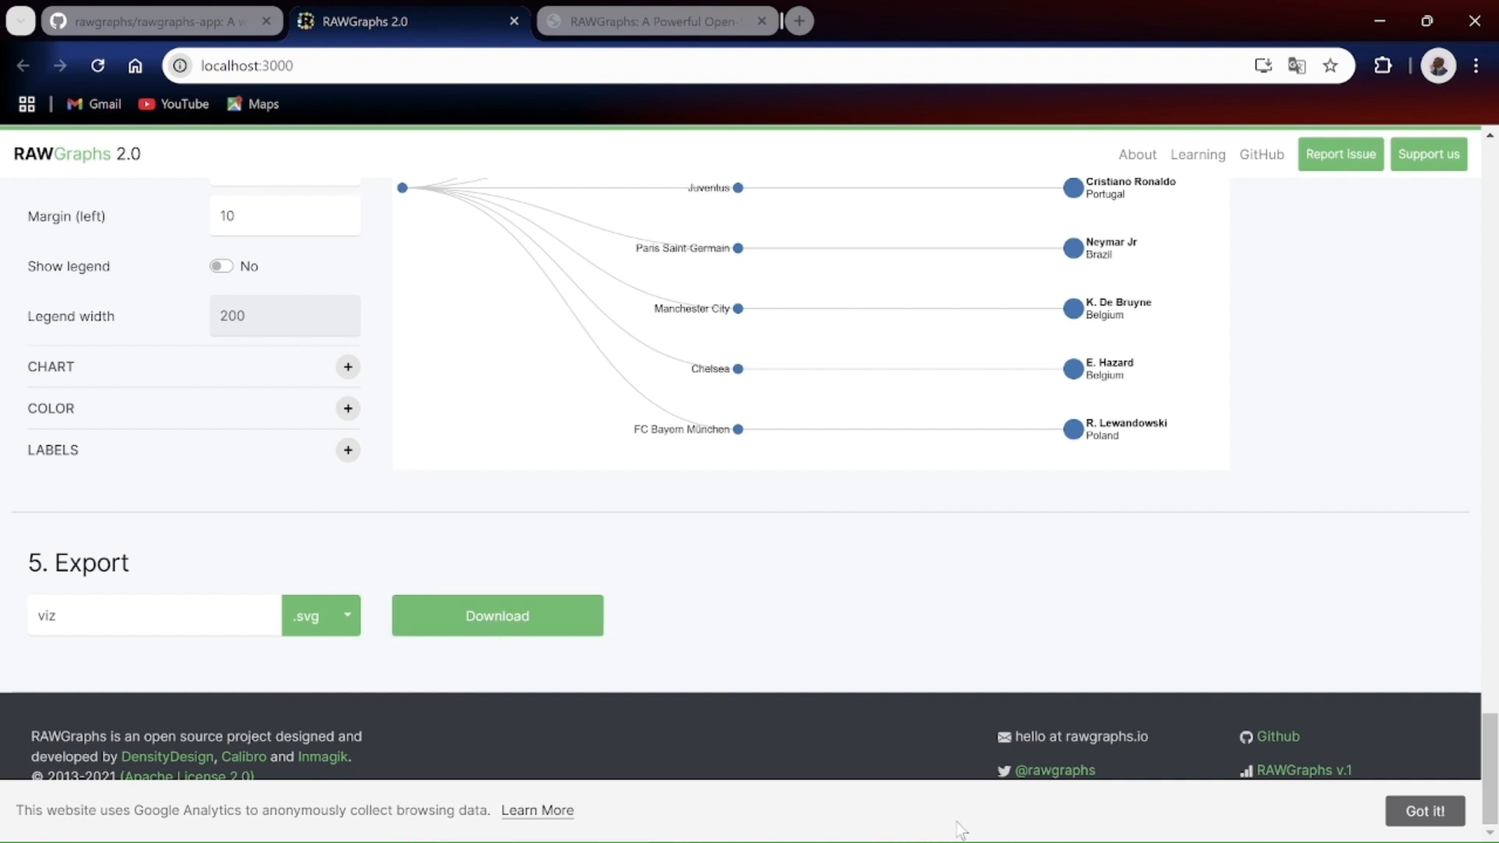
Step: Switch to the RAWGraphs website's home page at rawgraphs.io
click(973, 840)
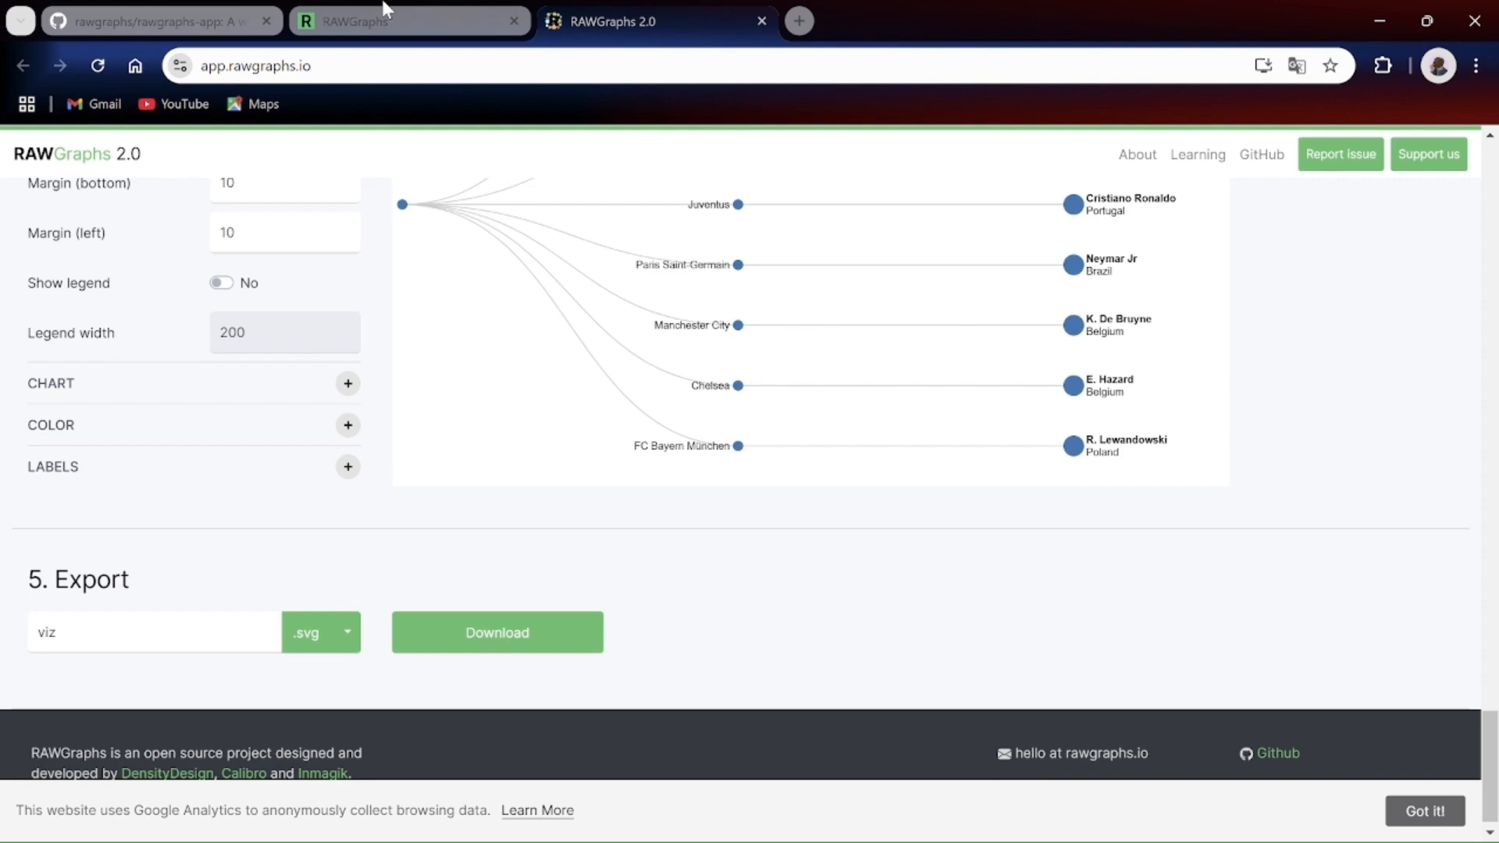
key(alt+Left)
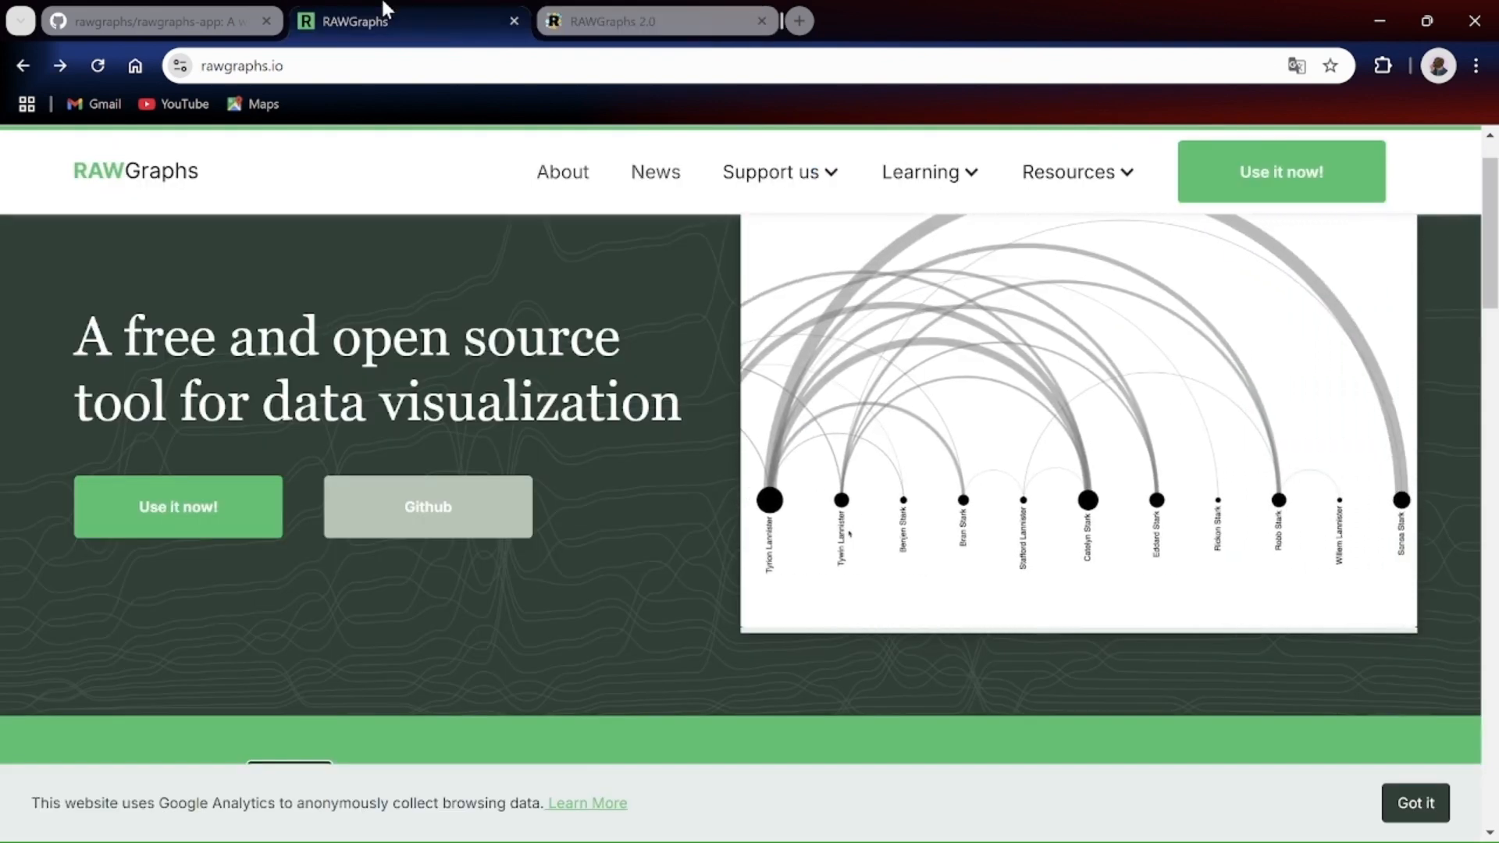